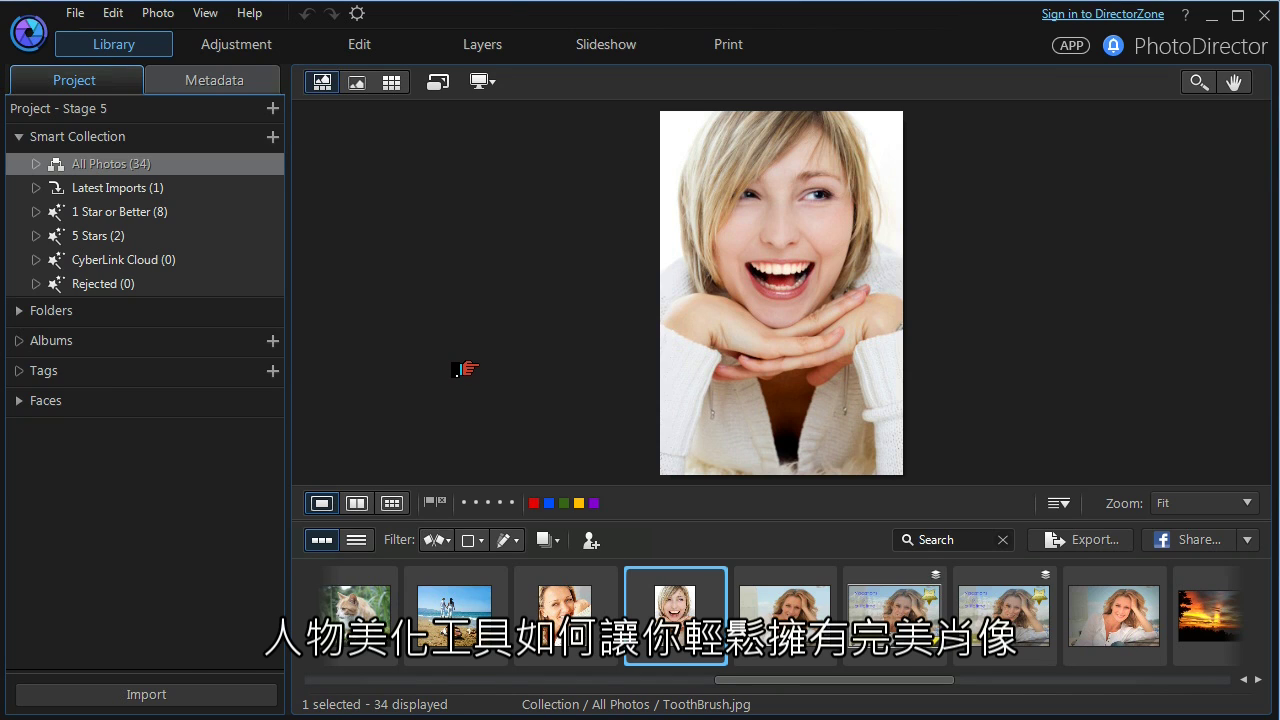
Step: Open ToothBrush.jpg in the Edit module and accept the new editable-copy notice
click(338, 52)
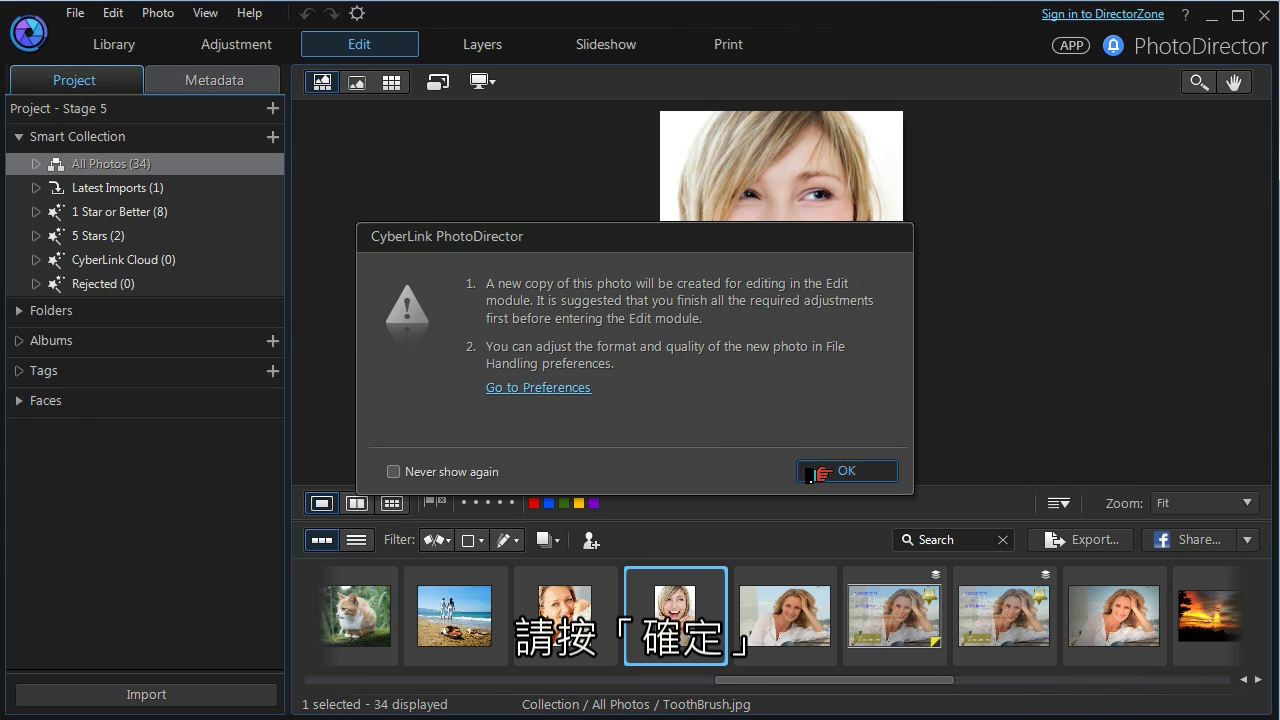
click(846, 470)
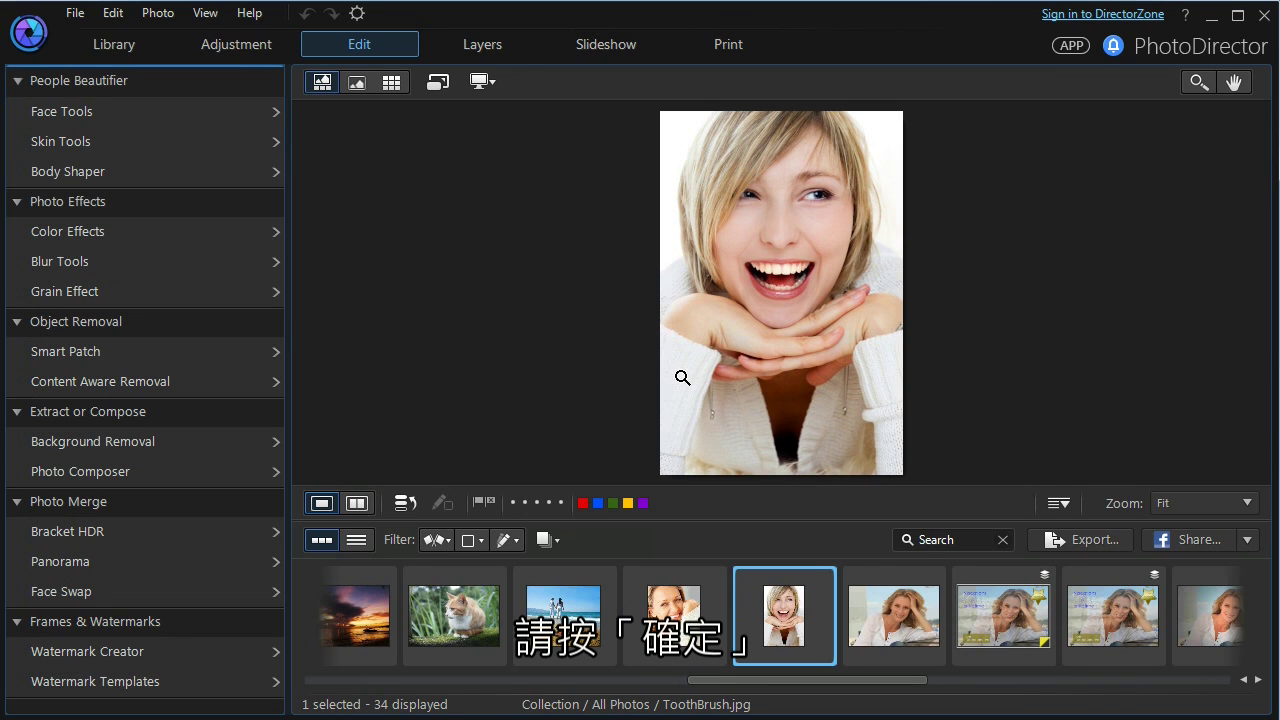
Step: Review the Face Tools Shine Remover and Eye options, then bring up Skin Tools > Skin Tone
click(65, 114)
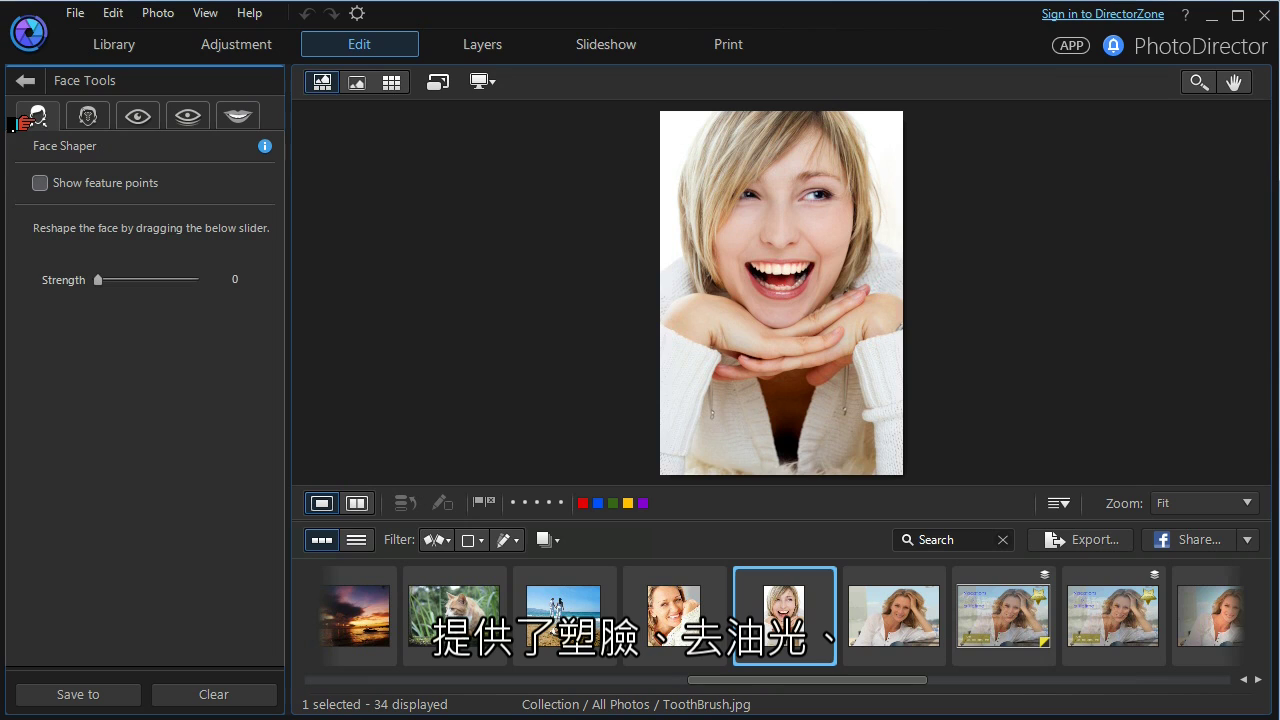
click(68, 118)
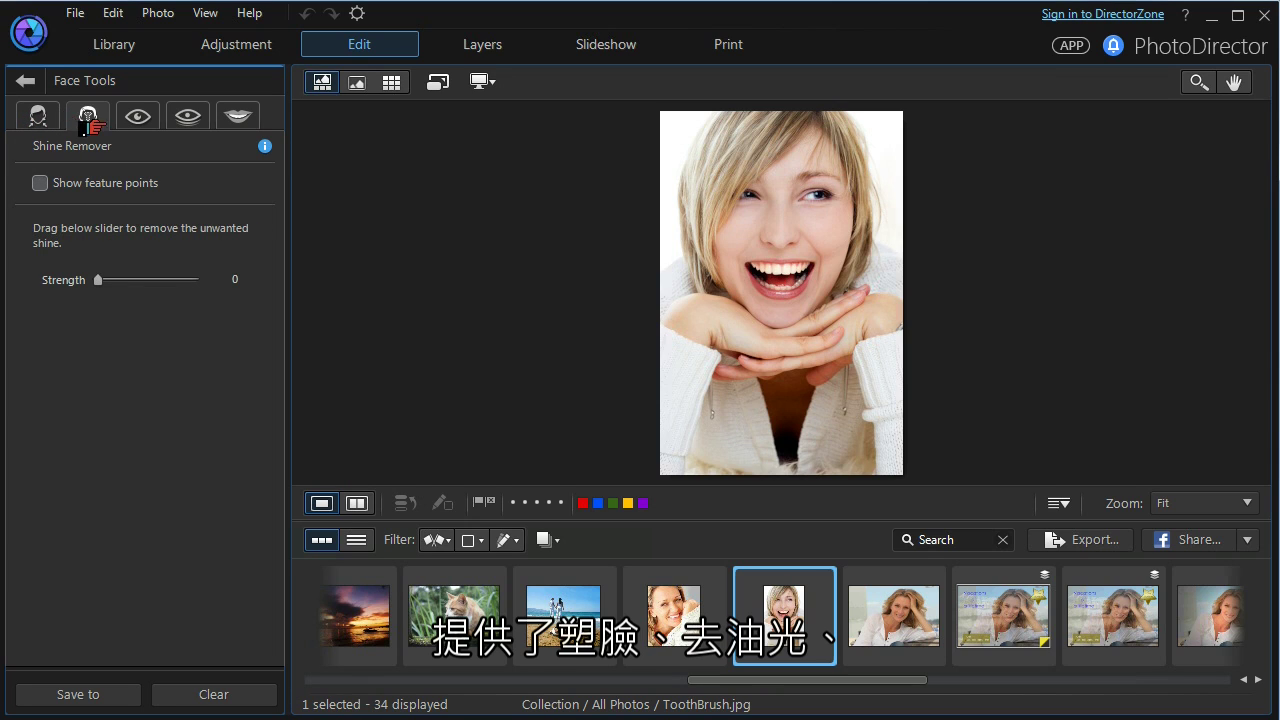
click(125, 118)
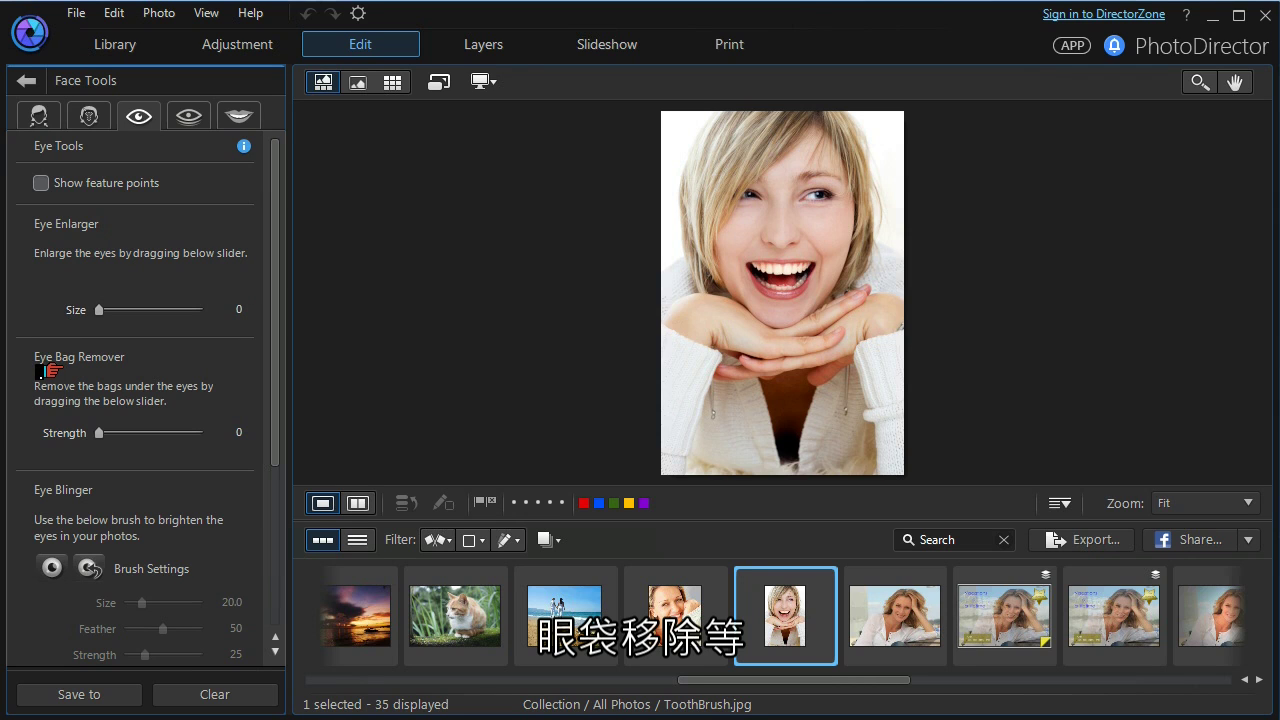
click(26, 80)
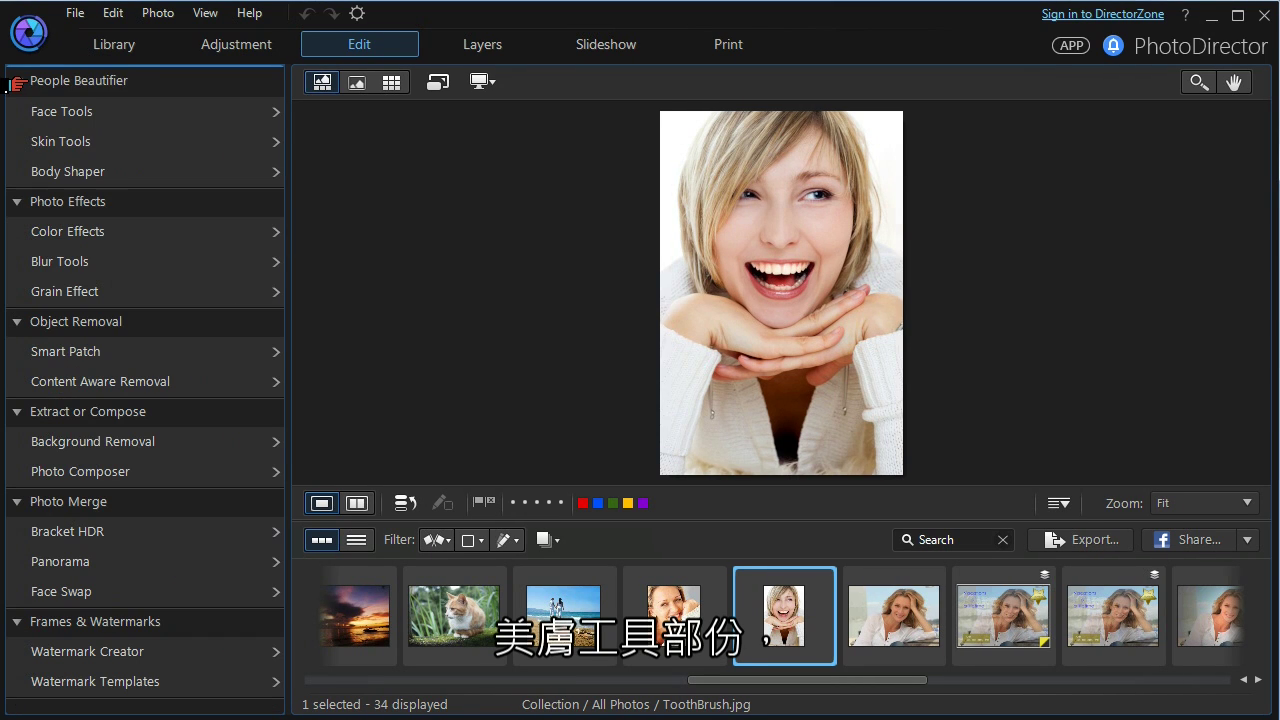
click(22, 147)
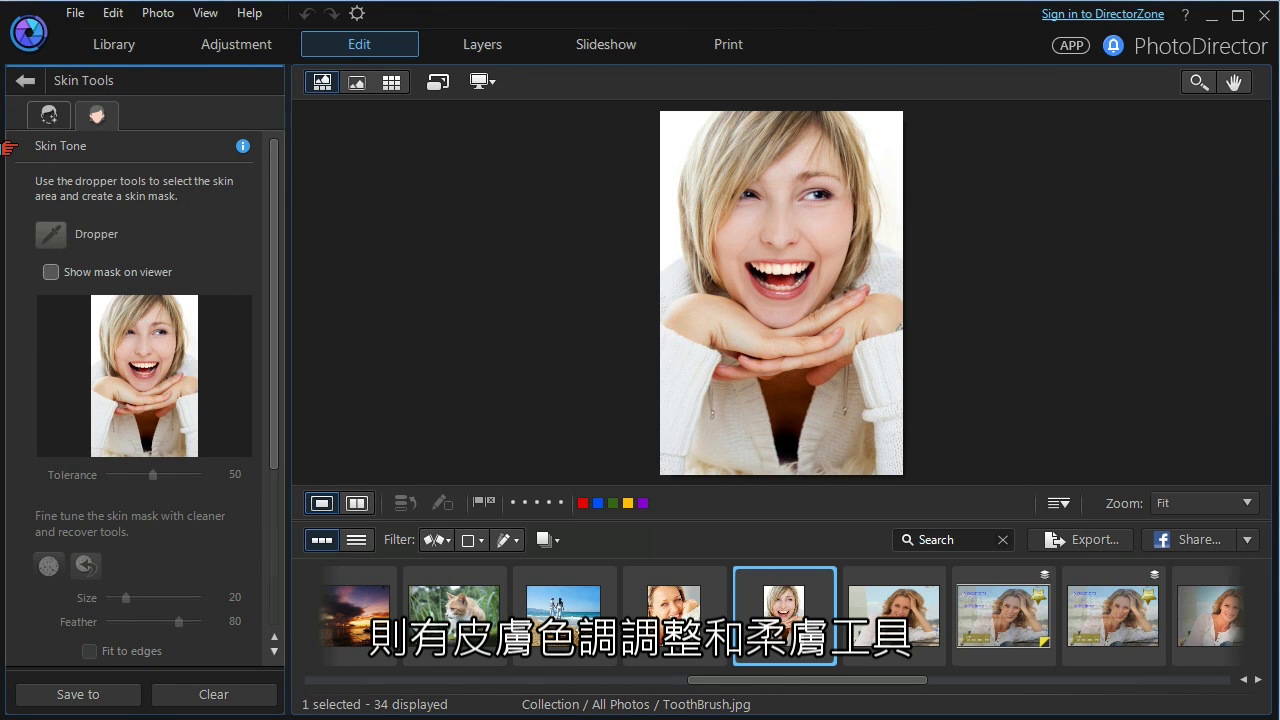
Step: Open WrinkleRemover.jpg from the Library in Edit, confirming the editing-copy notice
click(95, 50)
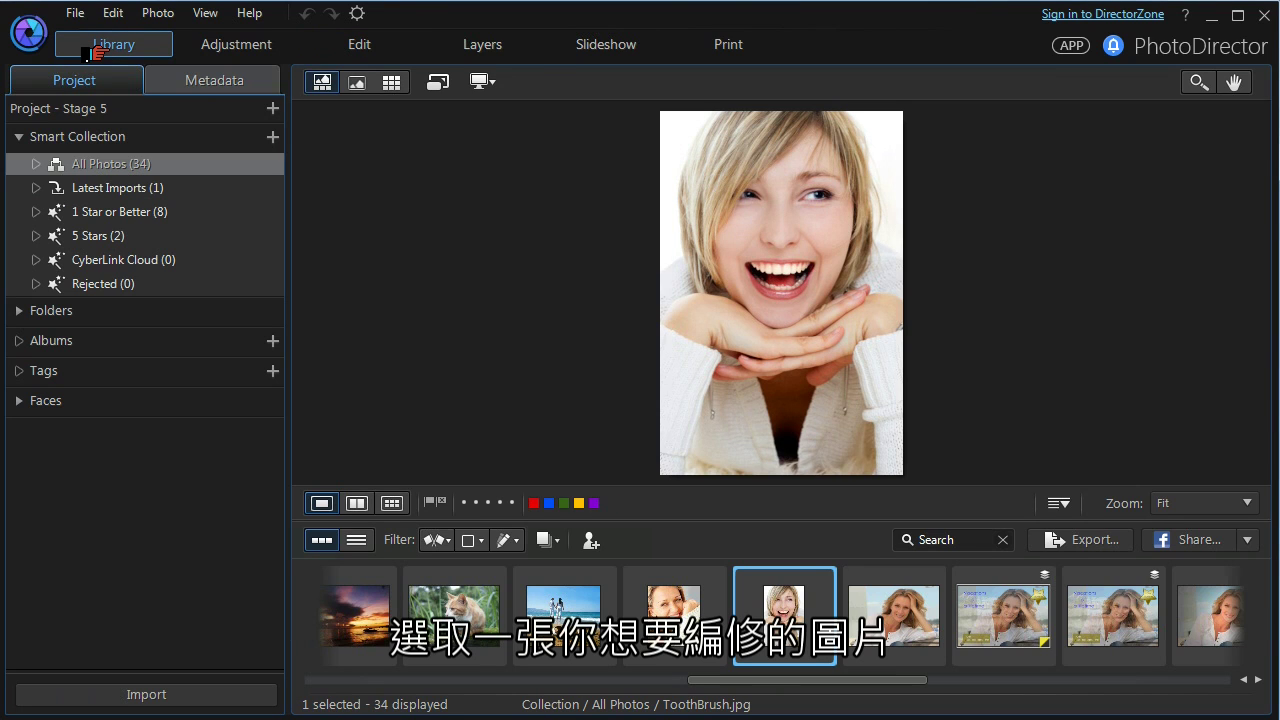
click(878, 610)
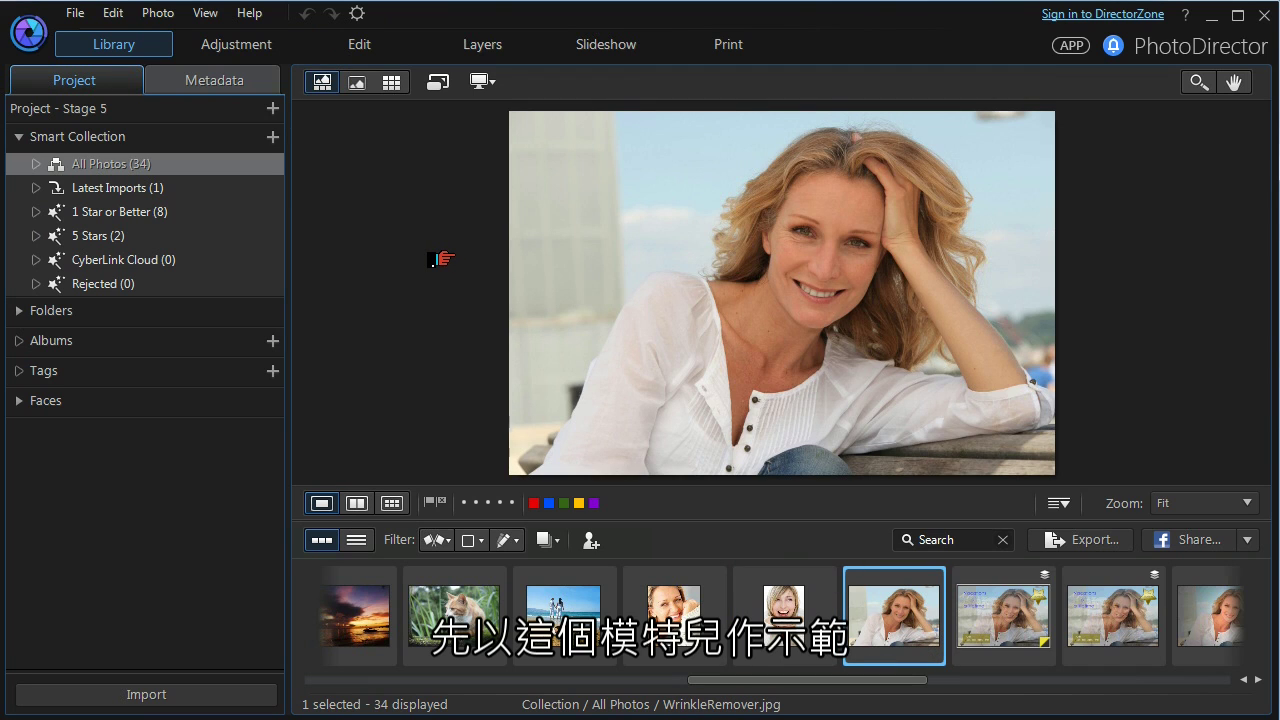
click(348, 50)
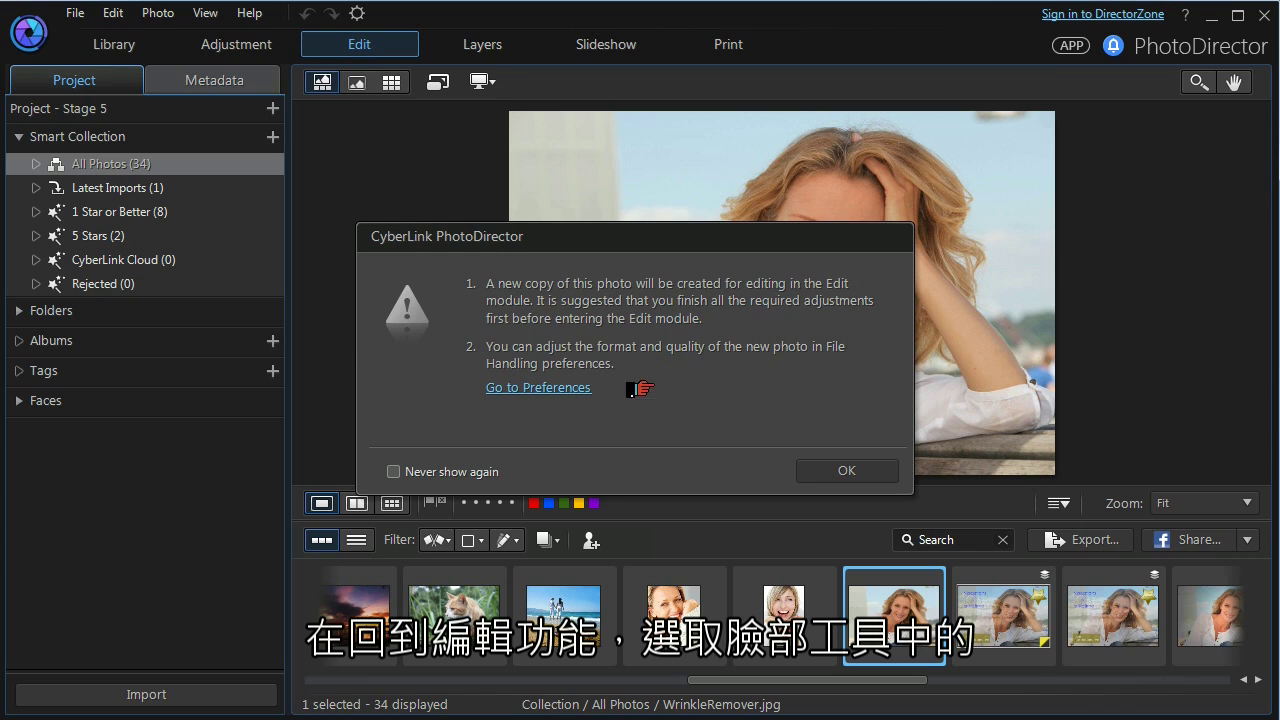
click(852, 479)
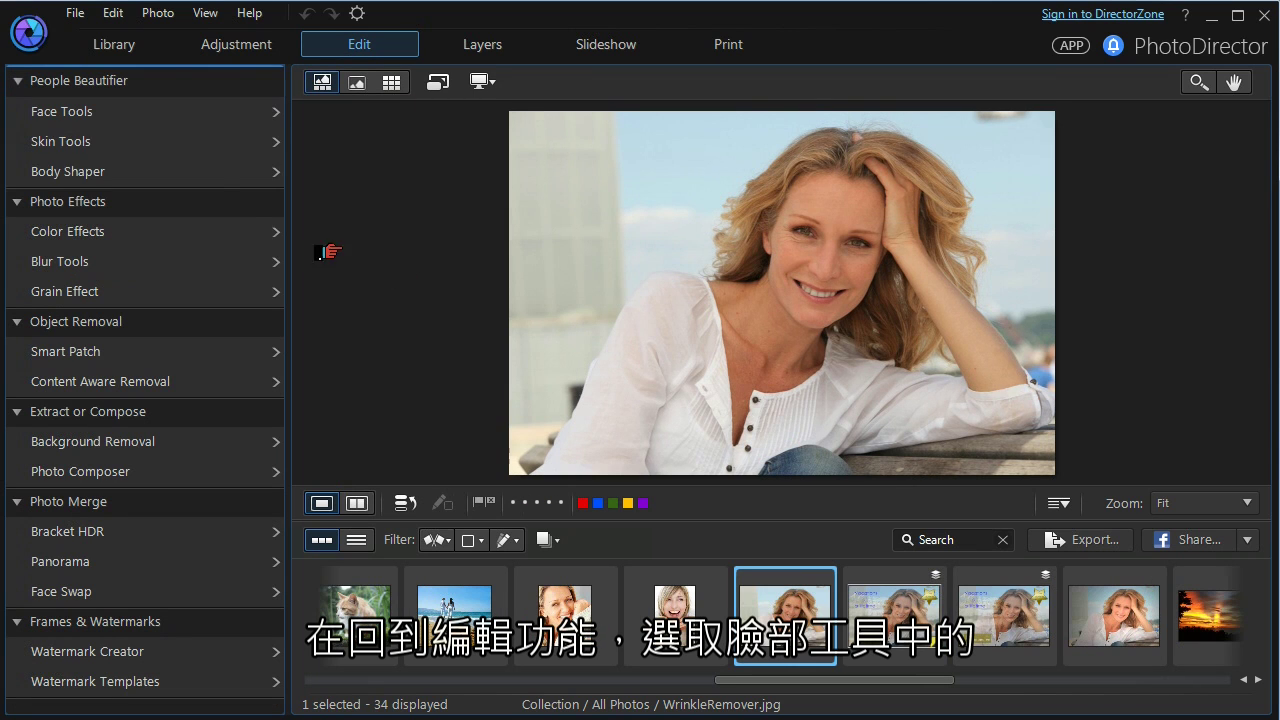
Step: In Face Shaper, move the misplaced jawline feature point onto the face contour, then hide feature points
click(52, 112)
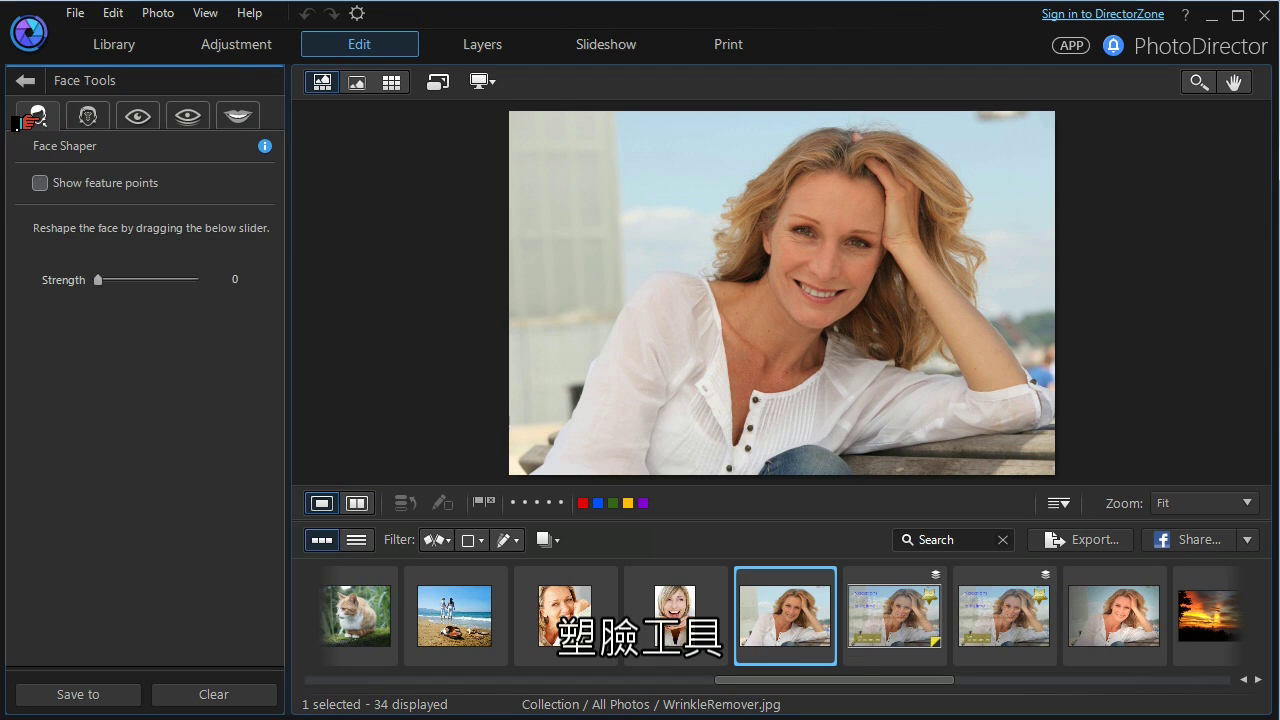
click(38, 183)
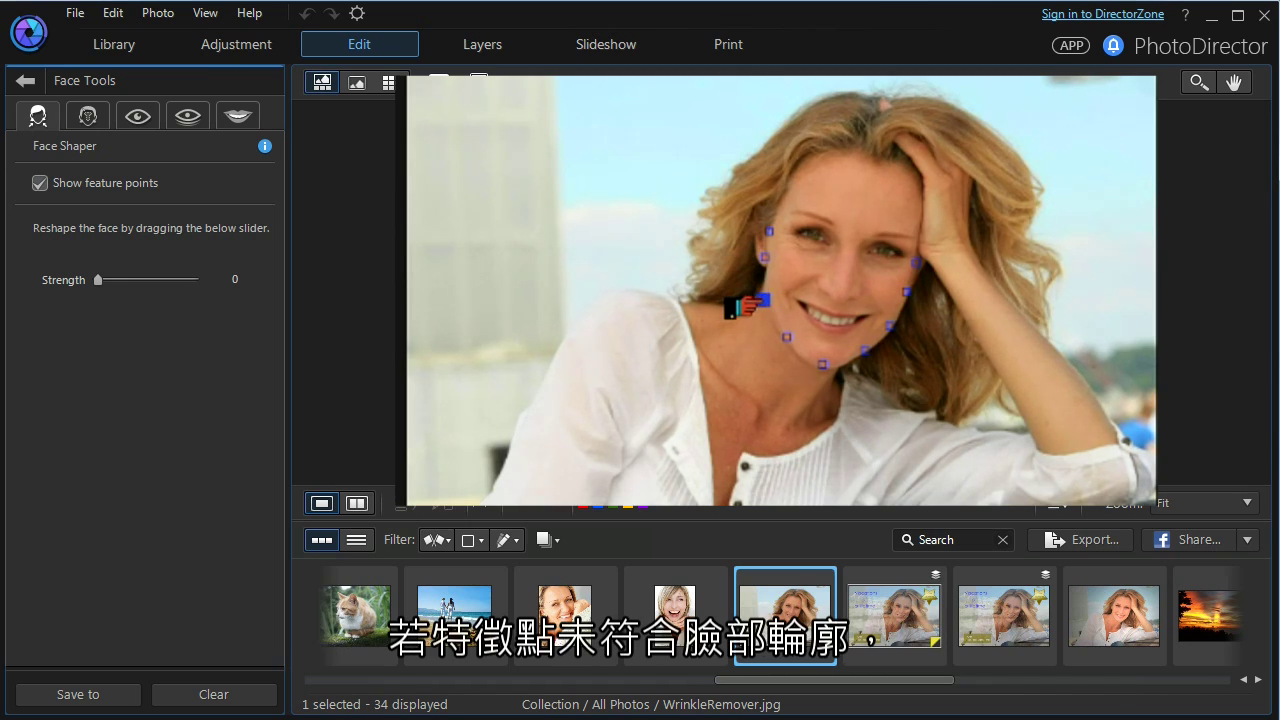
drag(786, 337, 785, 340)
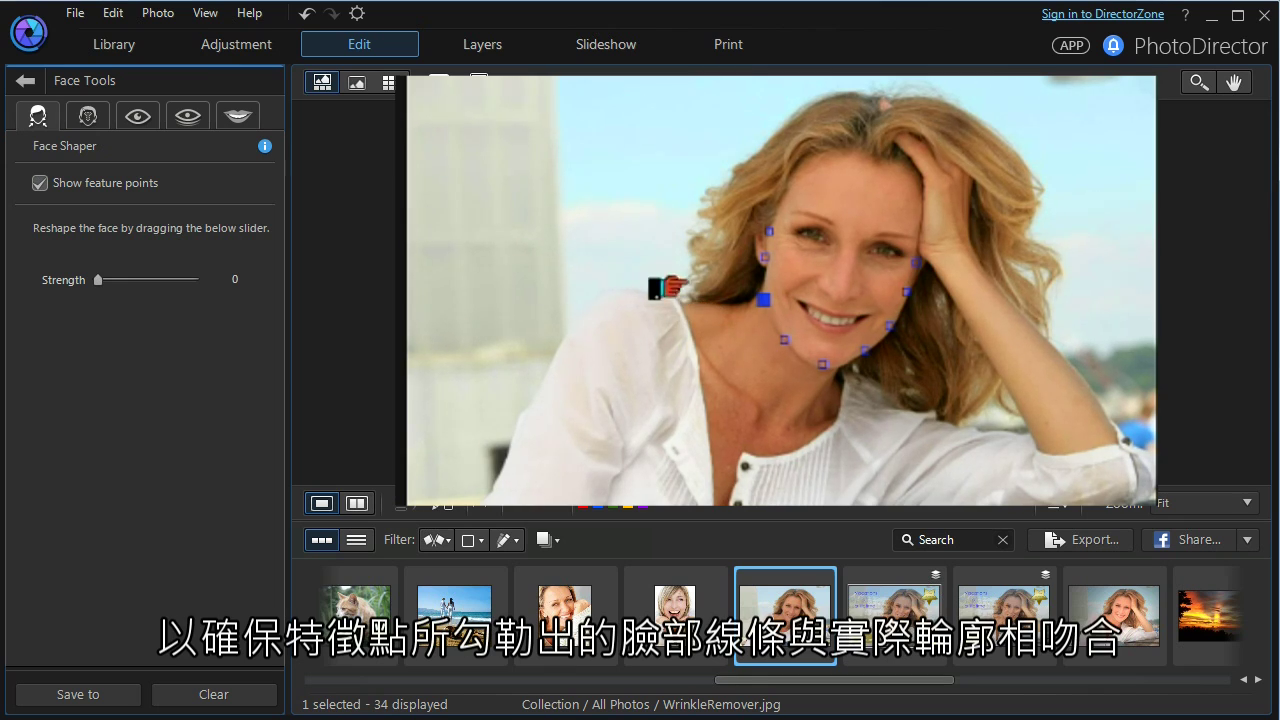
click(26, 189)
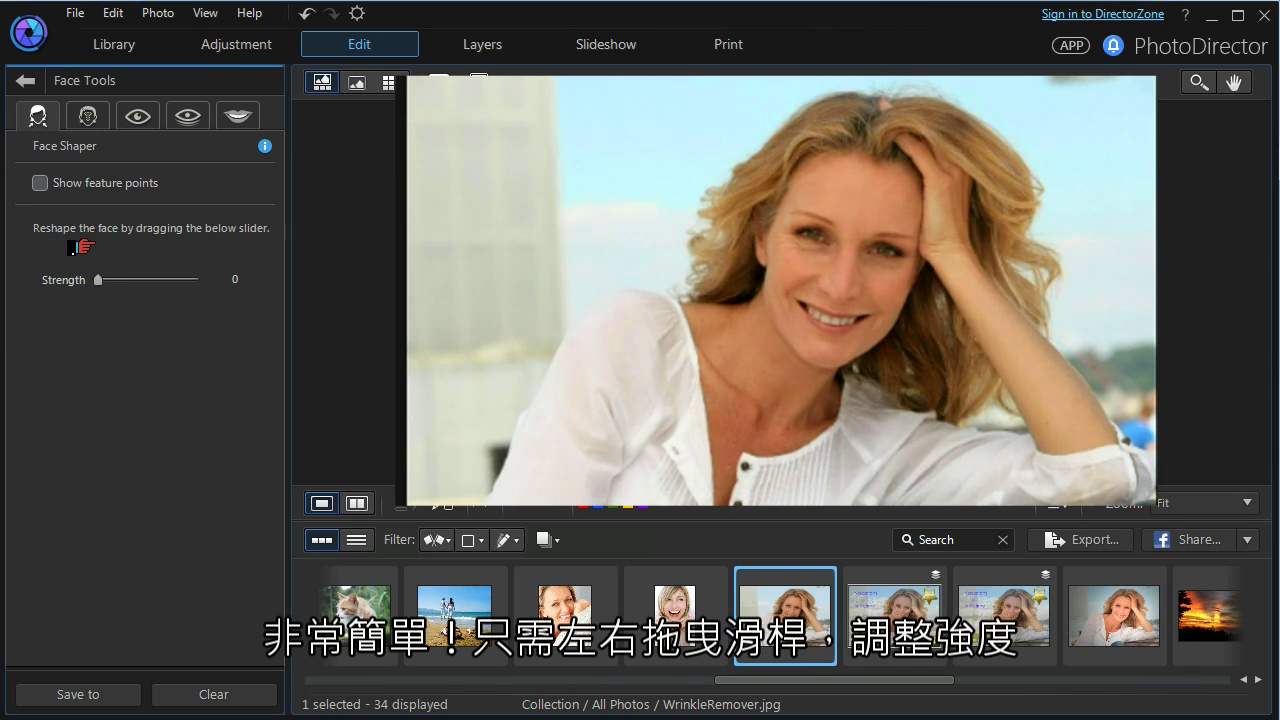
mouse_move(97, 280)
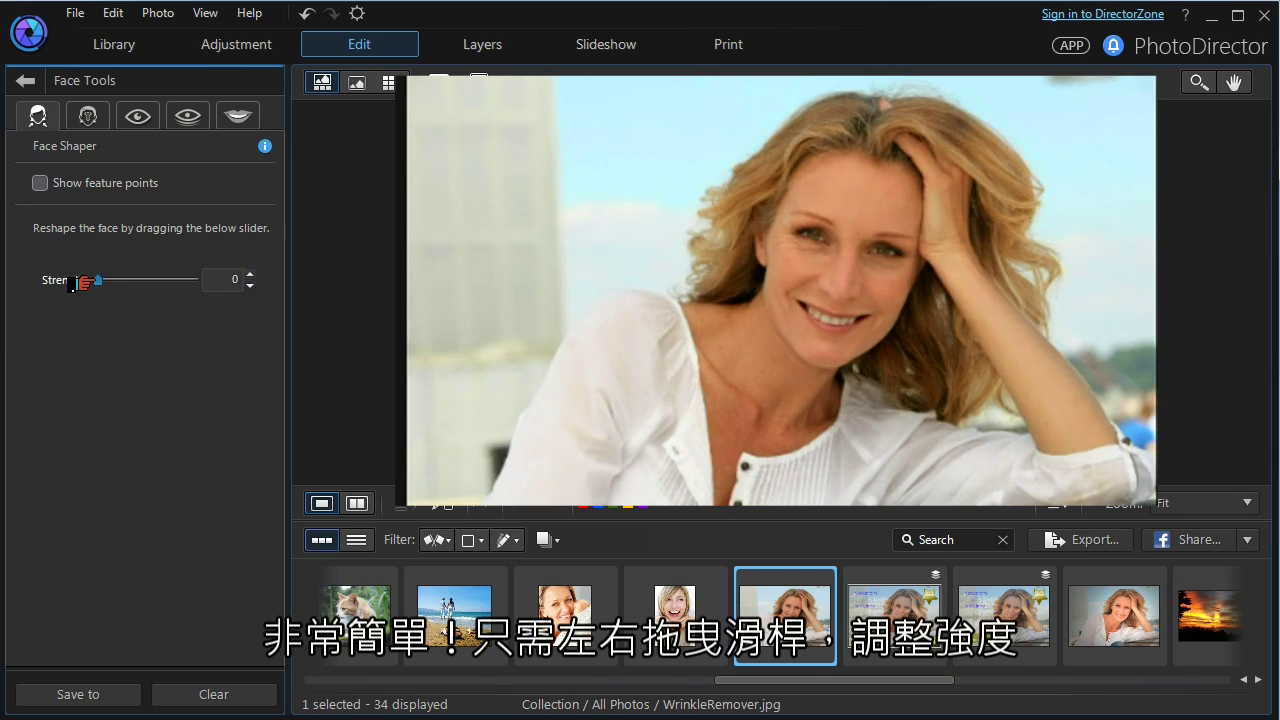
Step: Settle the Face Shaper strength at 48 to slim the bench portrait's face
mouse_move(84, 283)
mouse_down()
mouse_move(177, 283)
mouse_move(72, 286)
mouse_up()
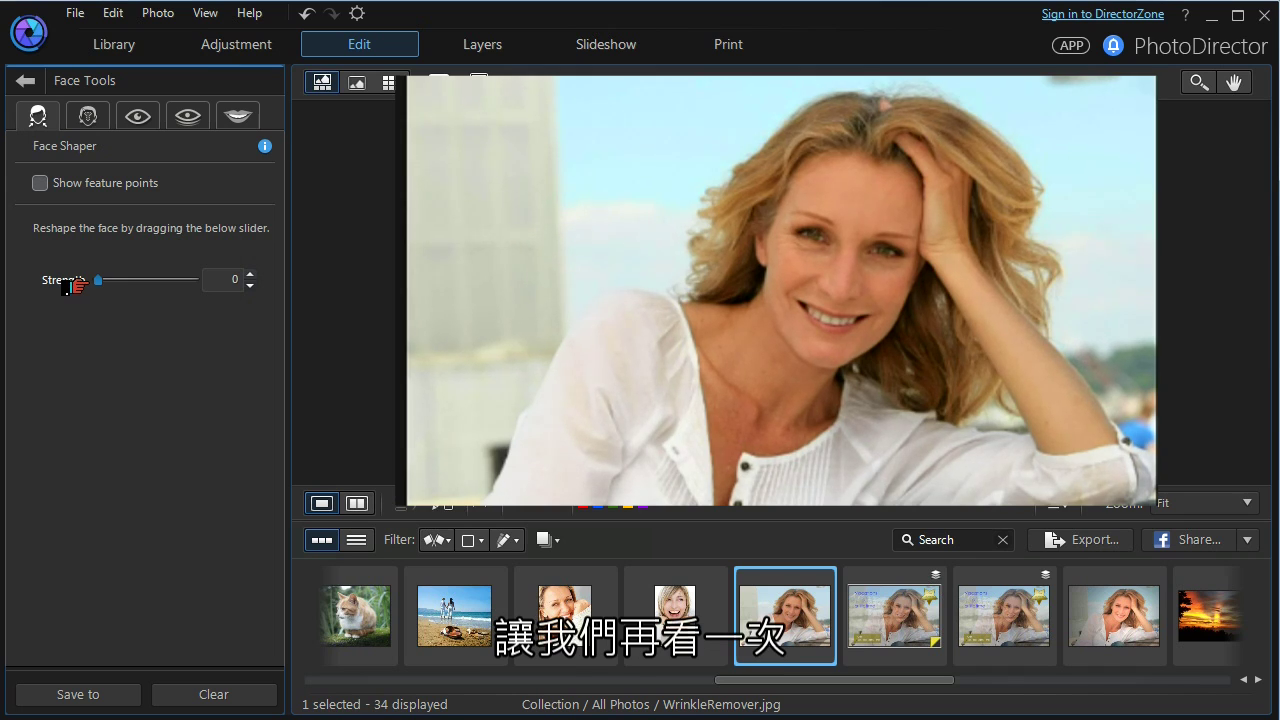
drag(94, 283, 180, 282)
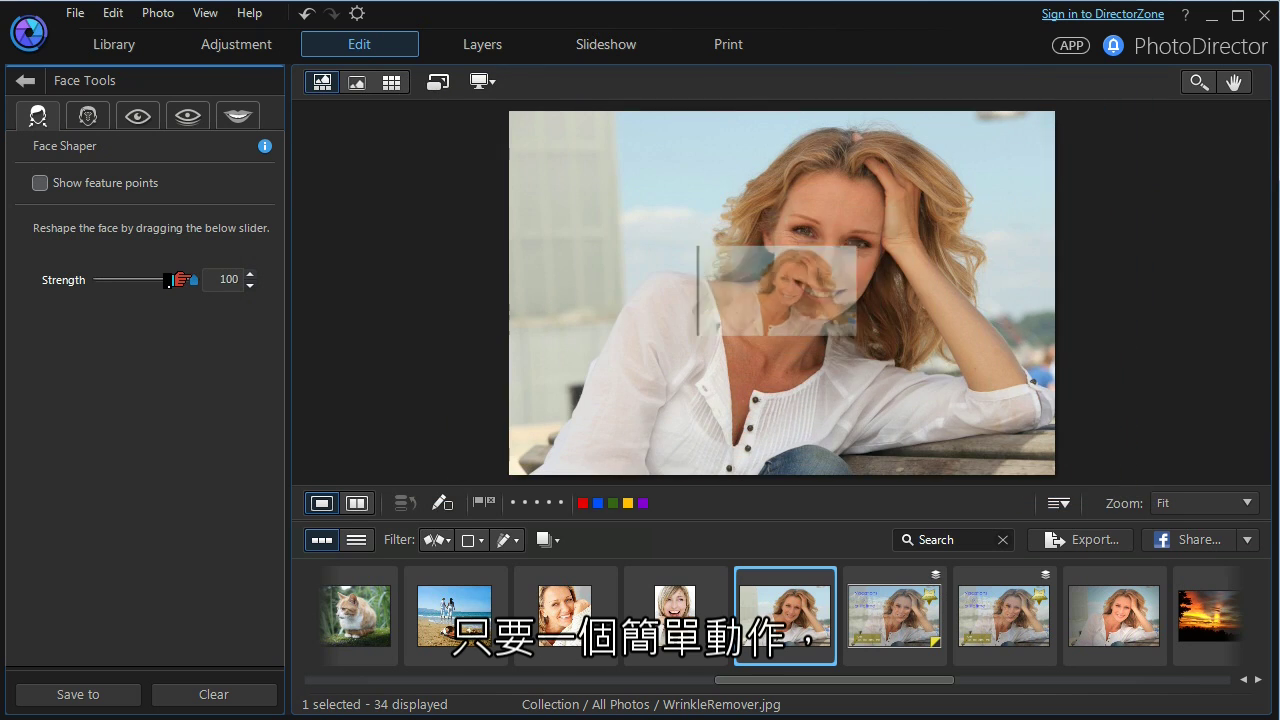
drag(180, 281, 132, 281)
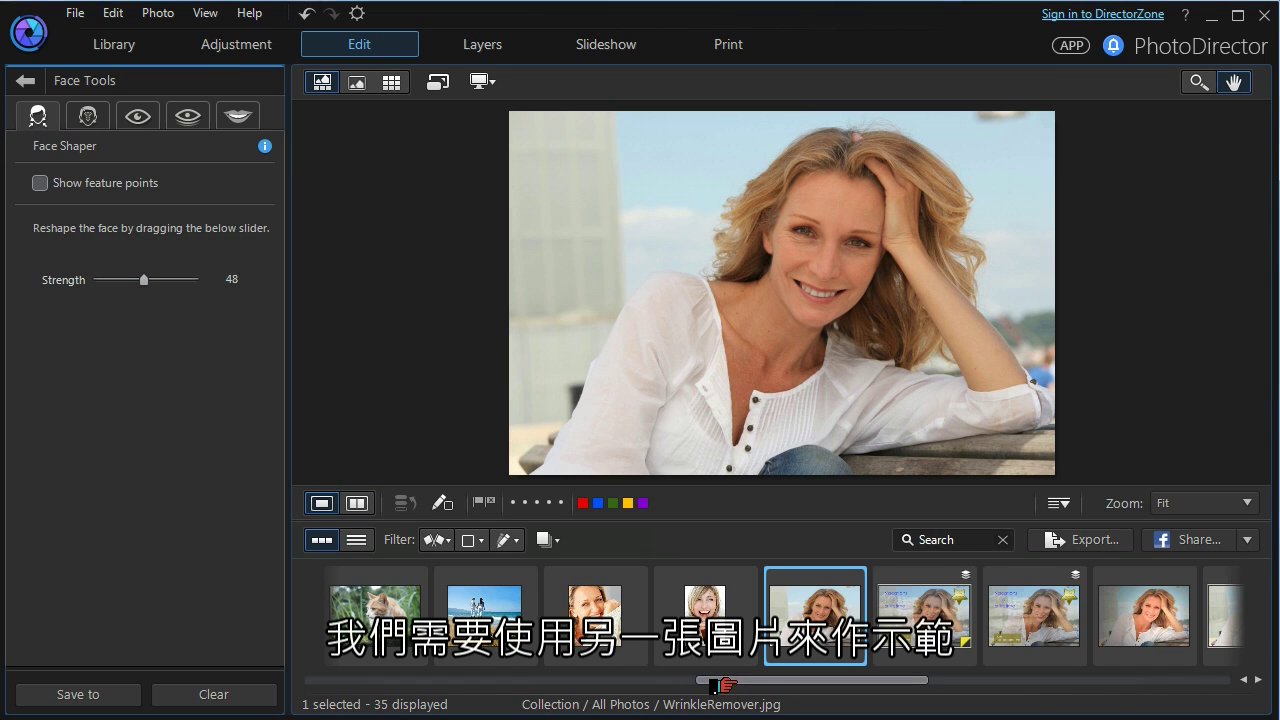
drag(720, 684, 1045, 684)
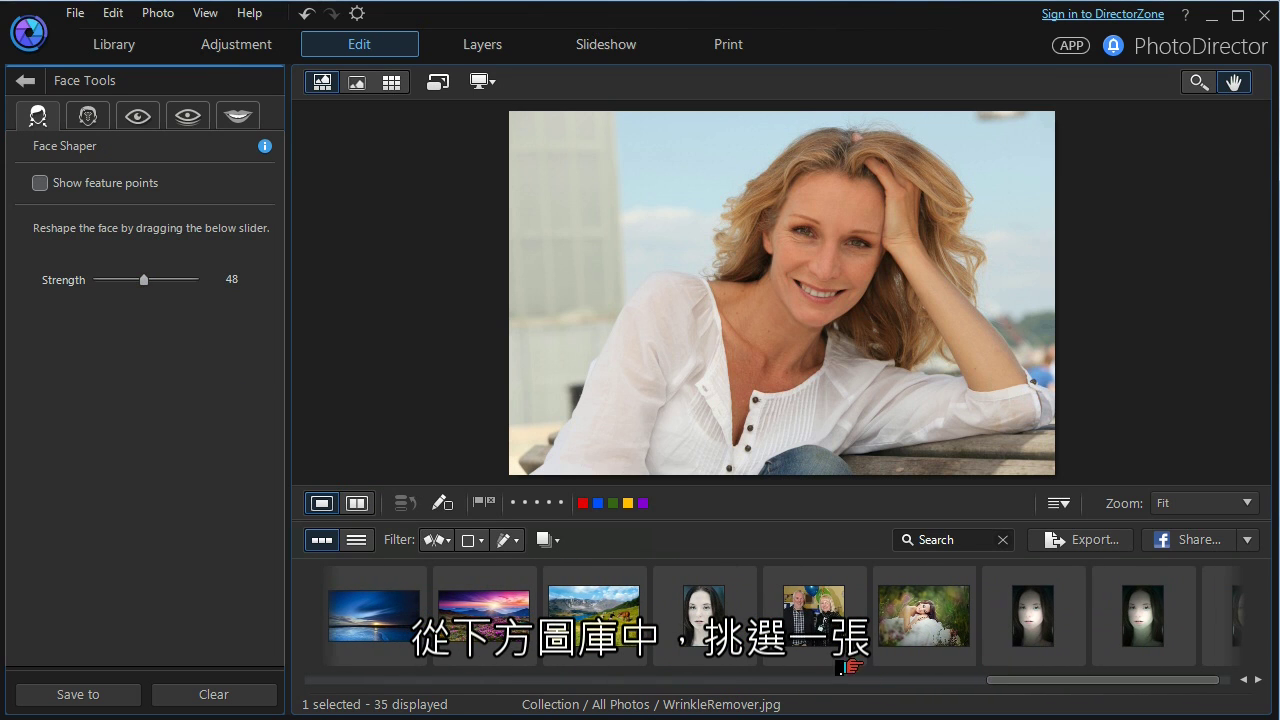
Step: Open CD1.jpg without saving a virtual copy and select the woman's face for retouching
click(815, 615)
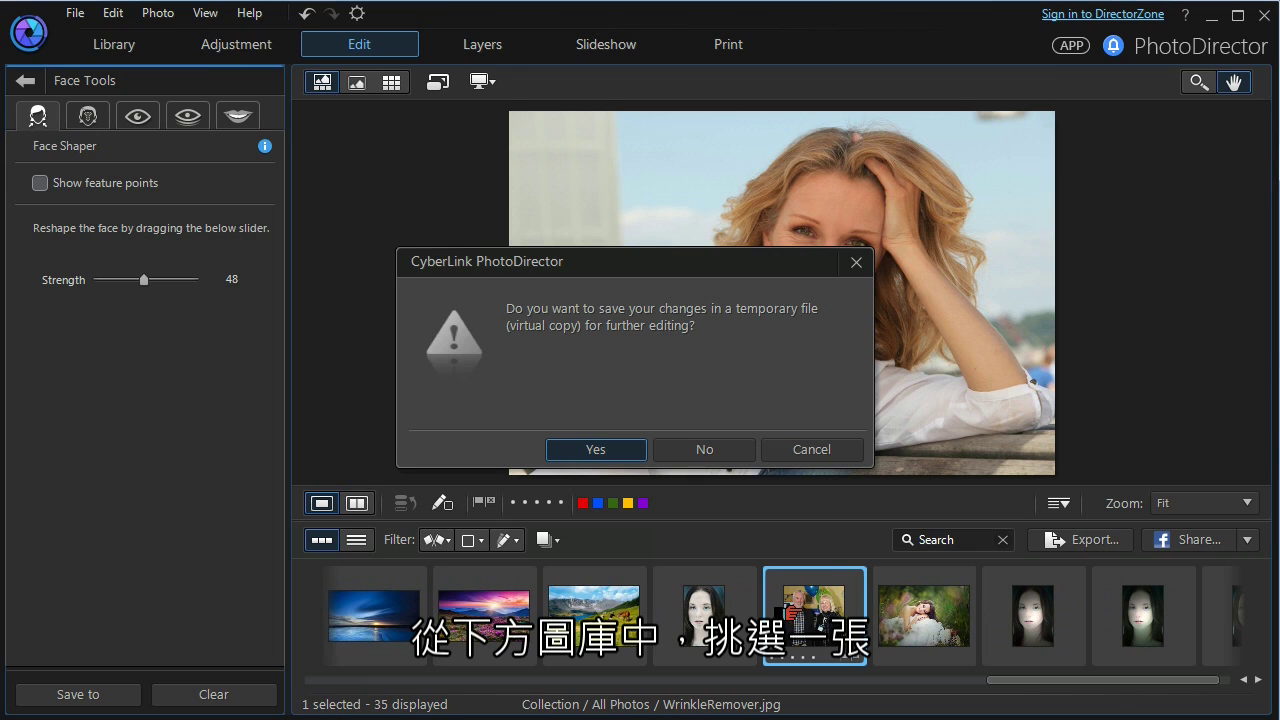
click(698, 452)
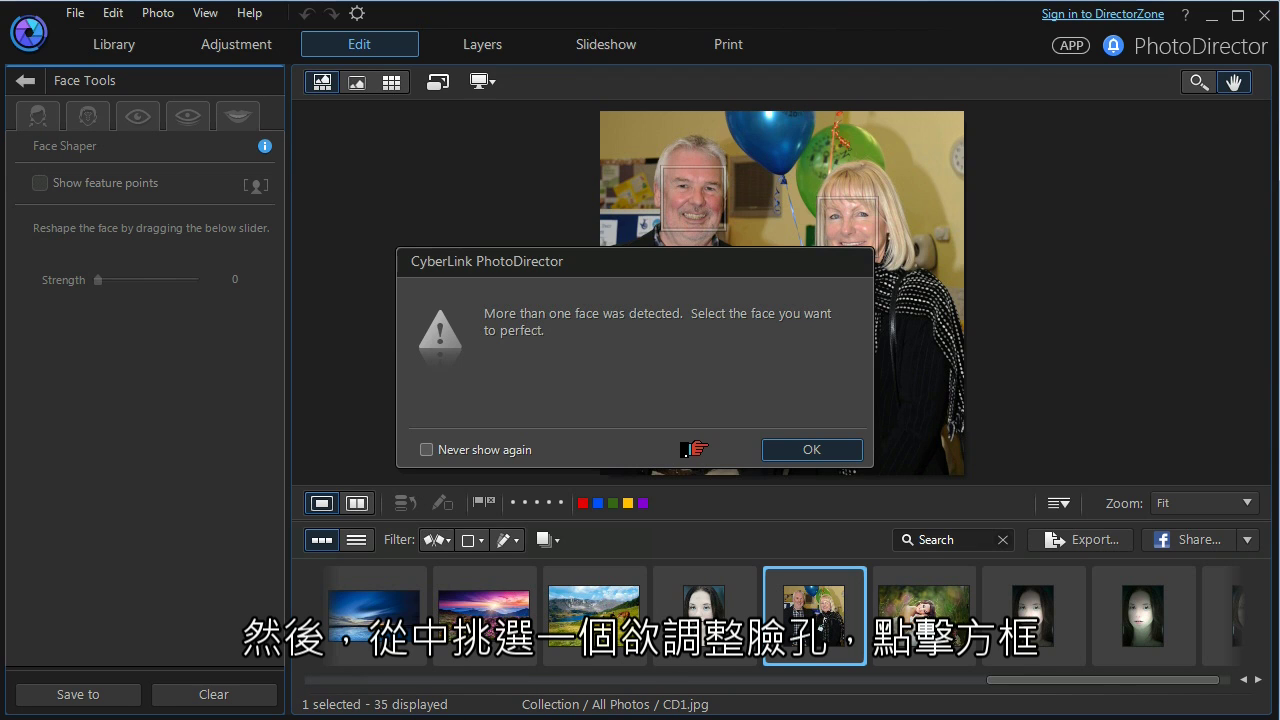
click(775, 449)
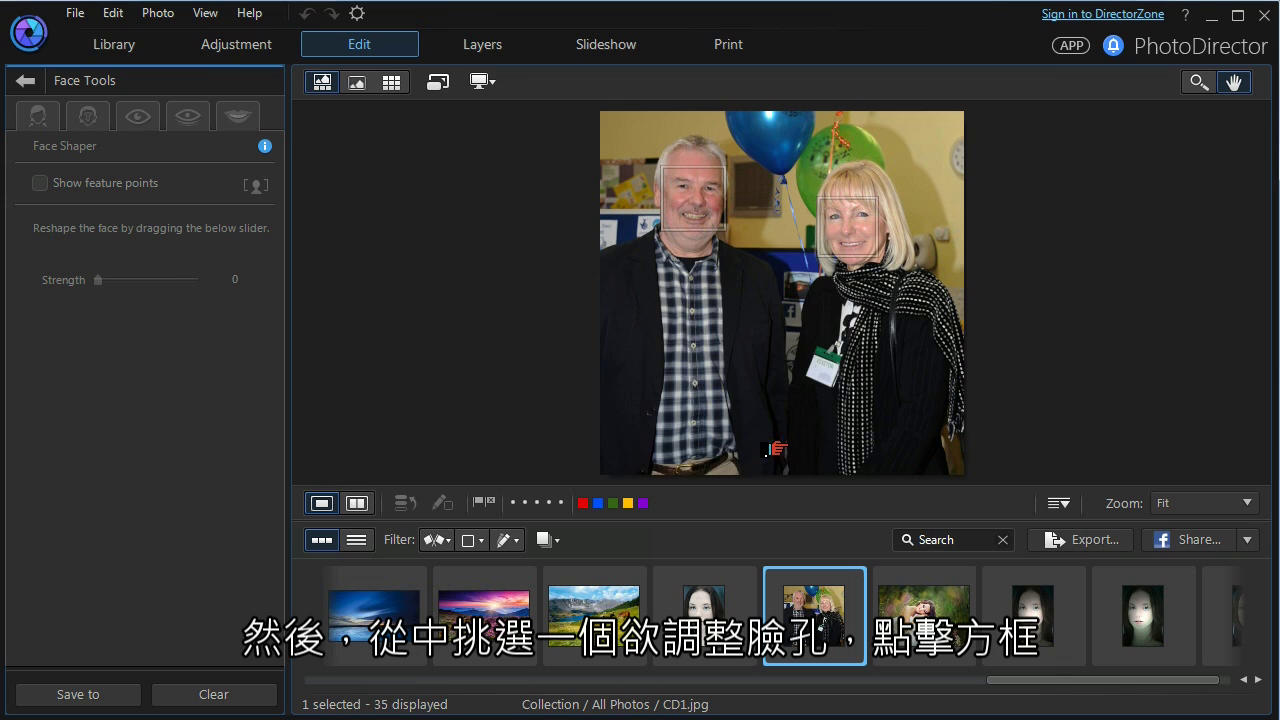
click(835, 218)
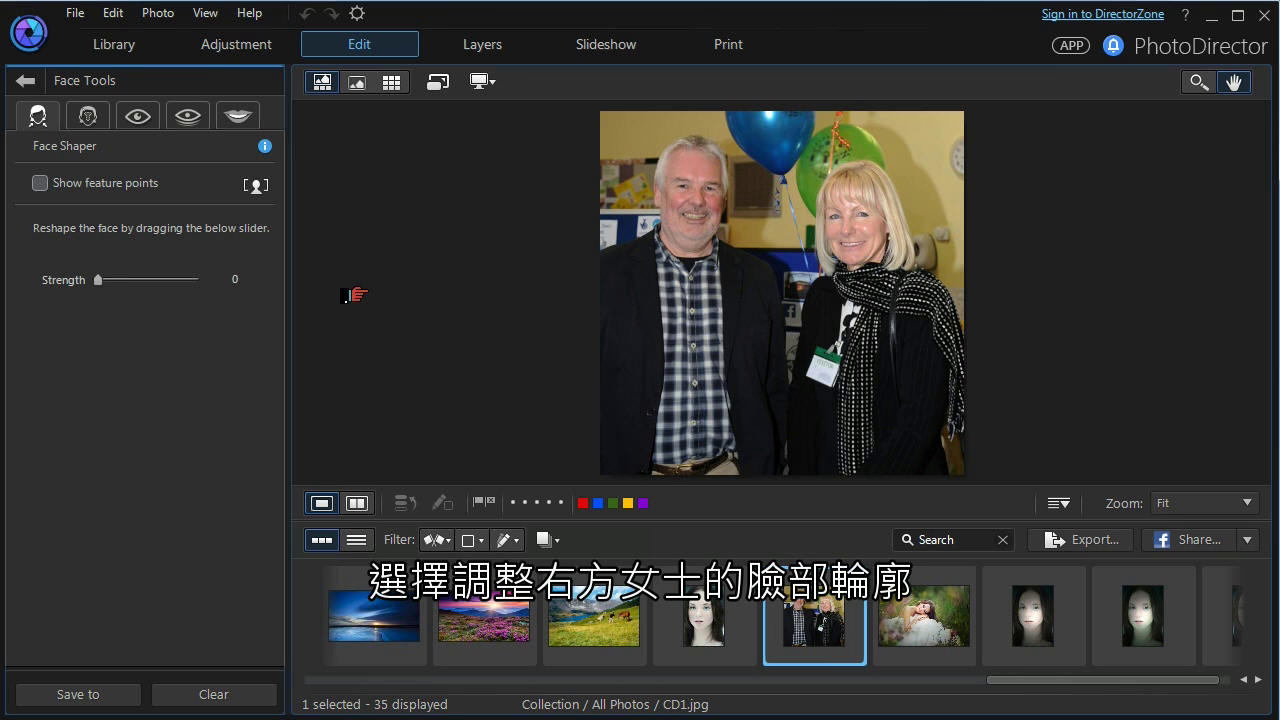
click(76, 119)
Step: Set Shine Remover strength to 44 on the woman's face with feature points hidden
click(38, 184)
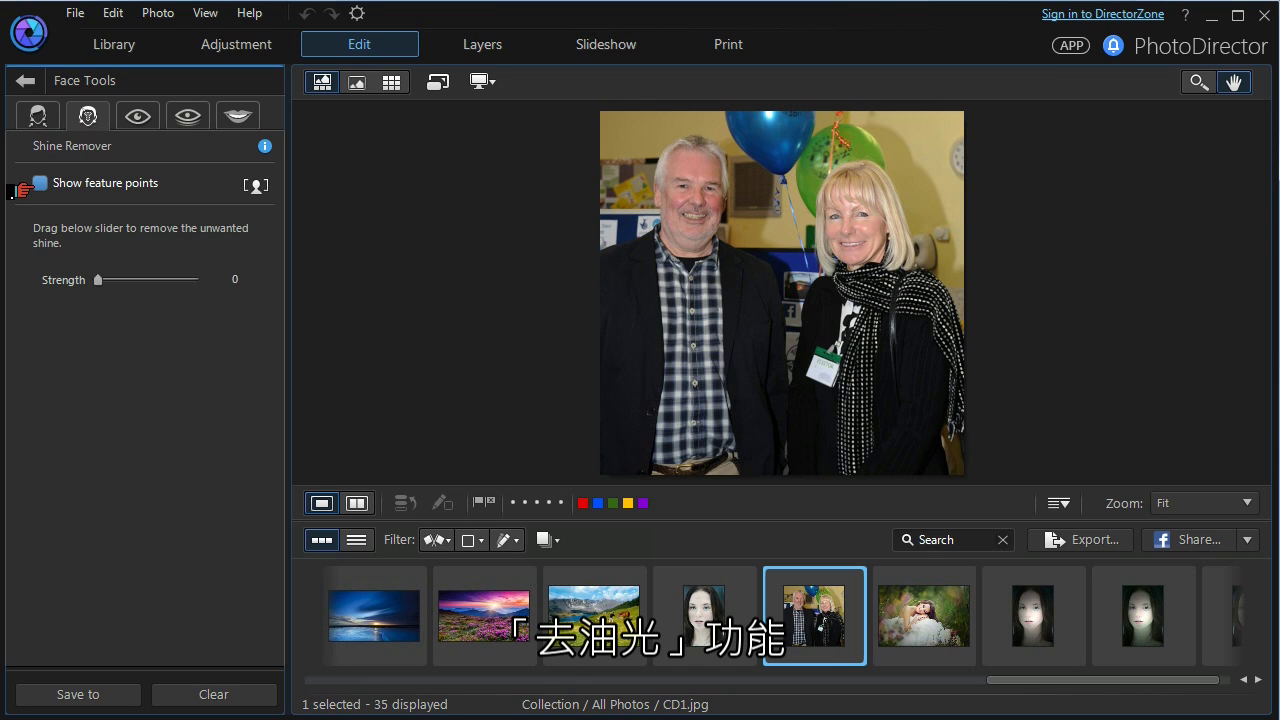
click(38, 184)
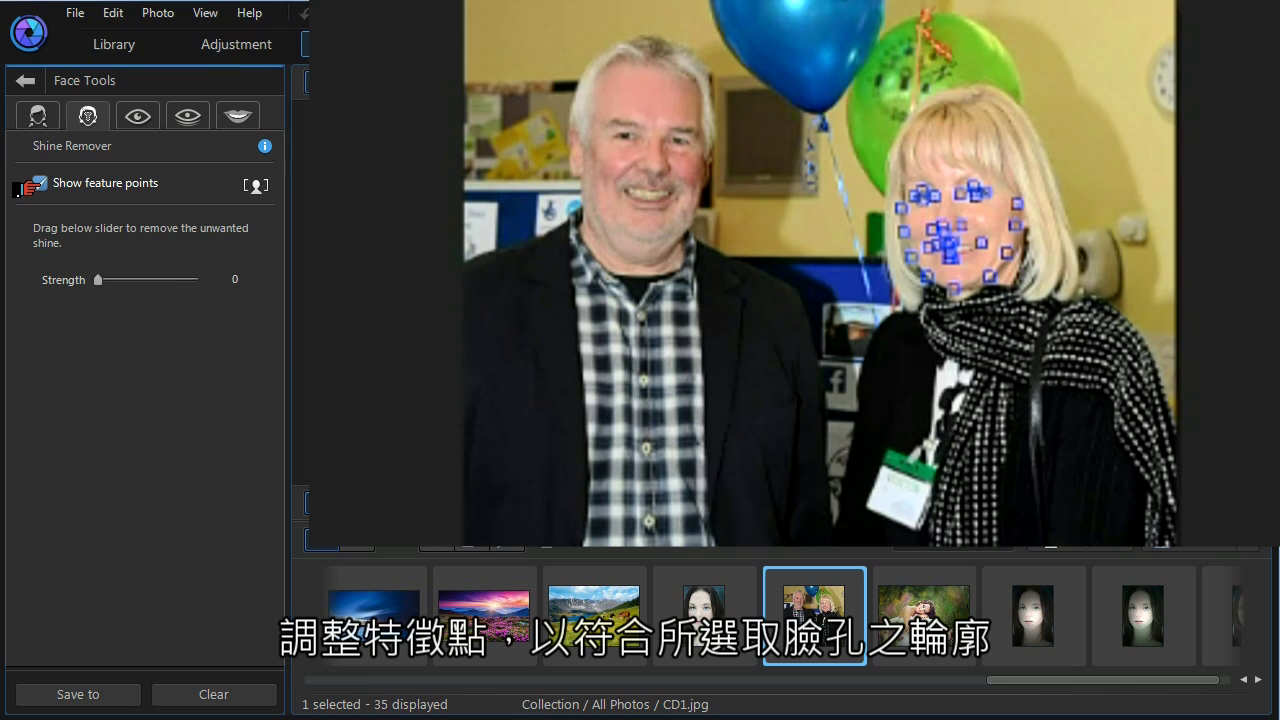
click(38, 184)
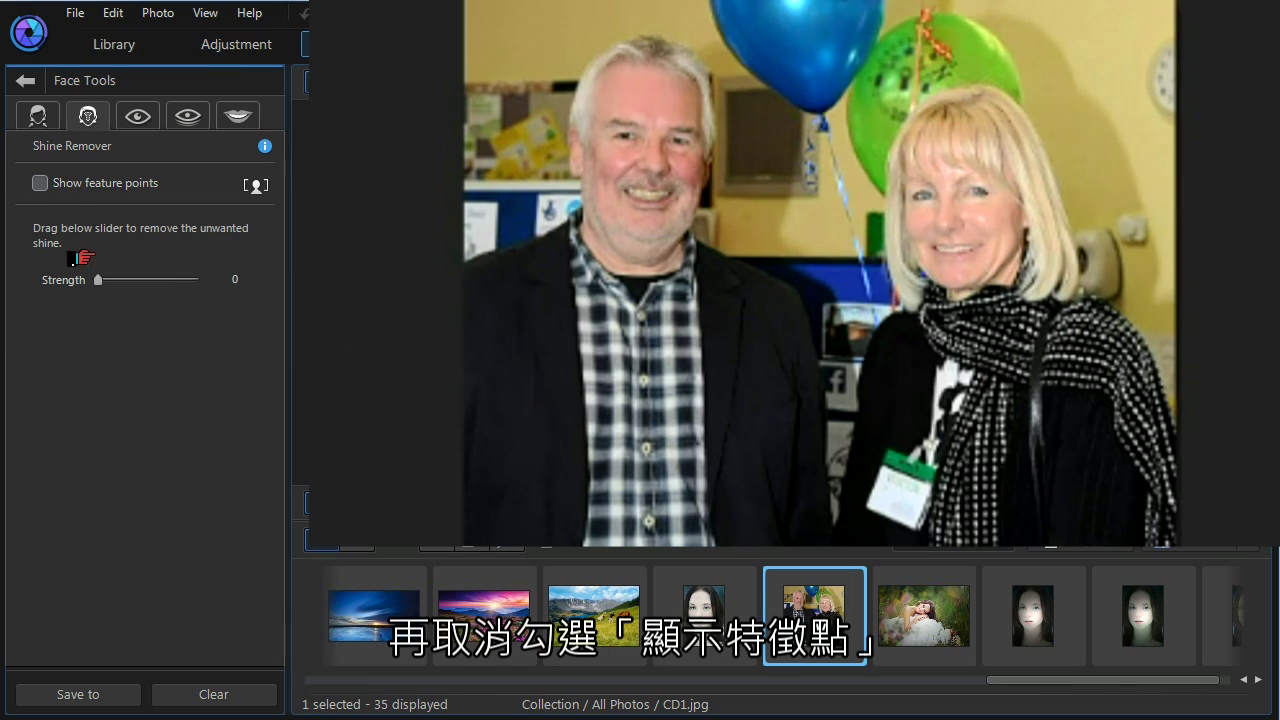
mouse_move(97, 280)
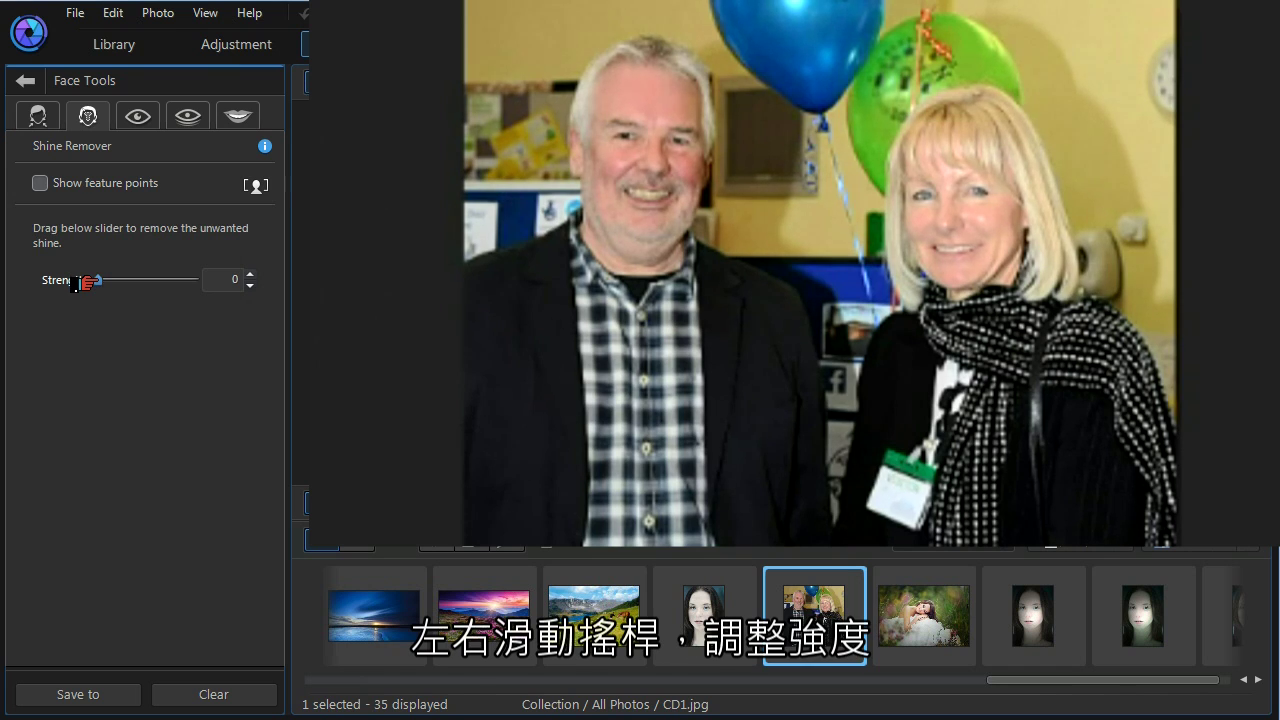
drag(86, 283, 158, 272)
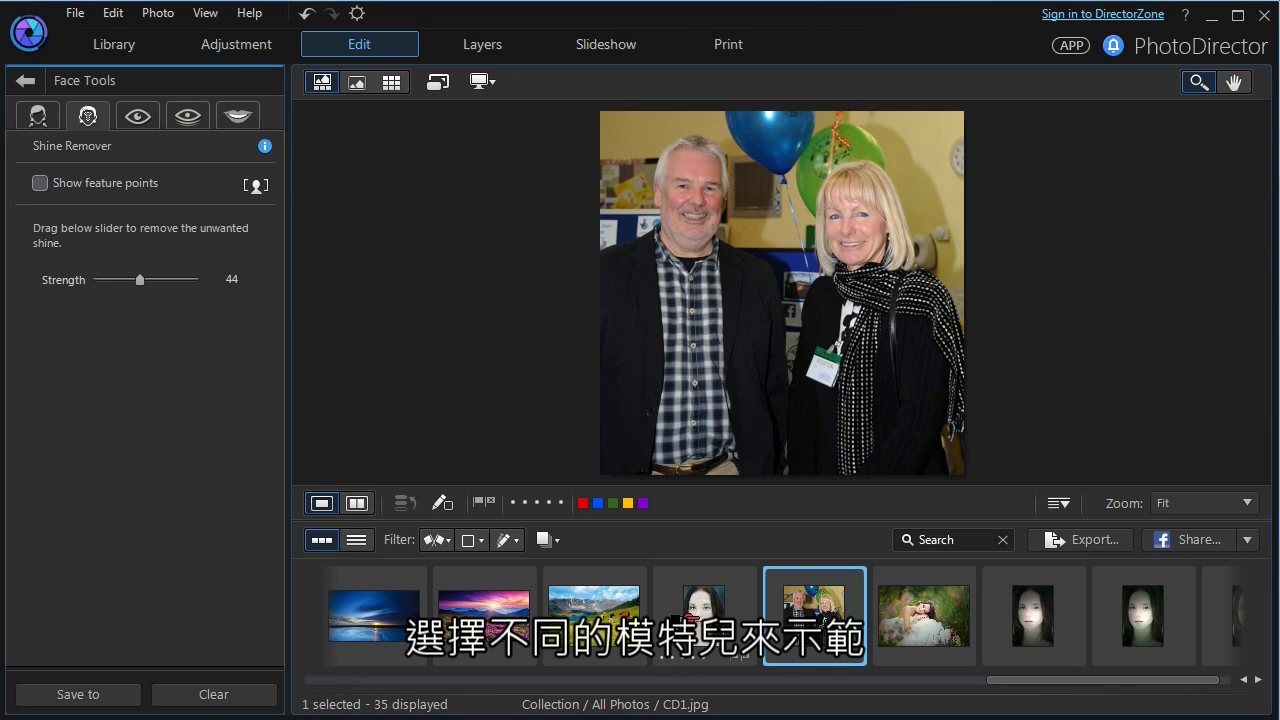
click(688, 650)
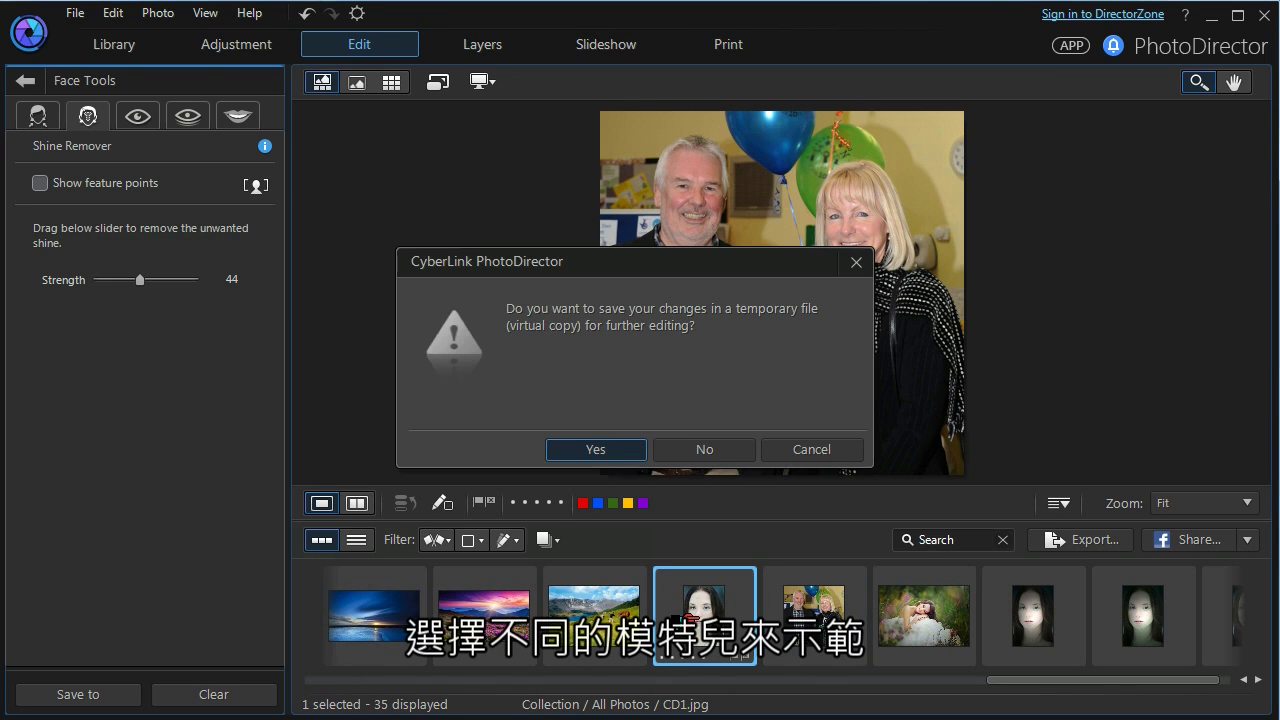
Step: Open SkinTone.jpg, discarding the couple photo's edits, and show the Eye Tools
click(690, 451)
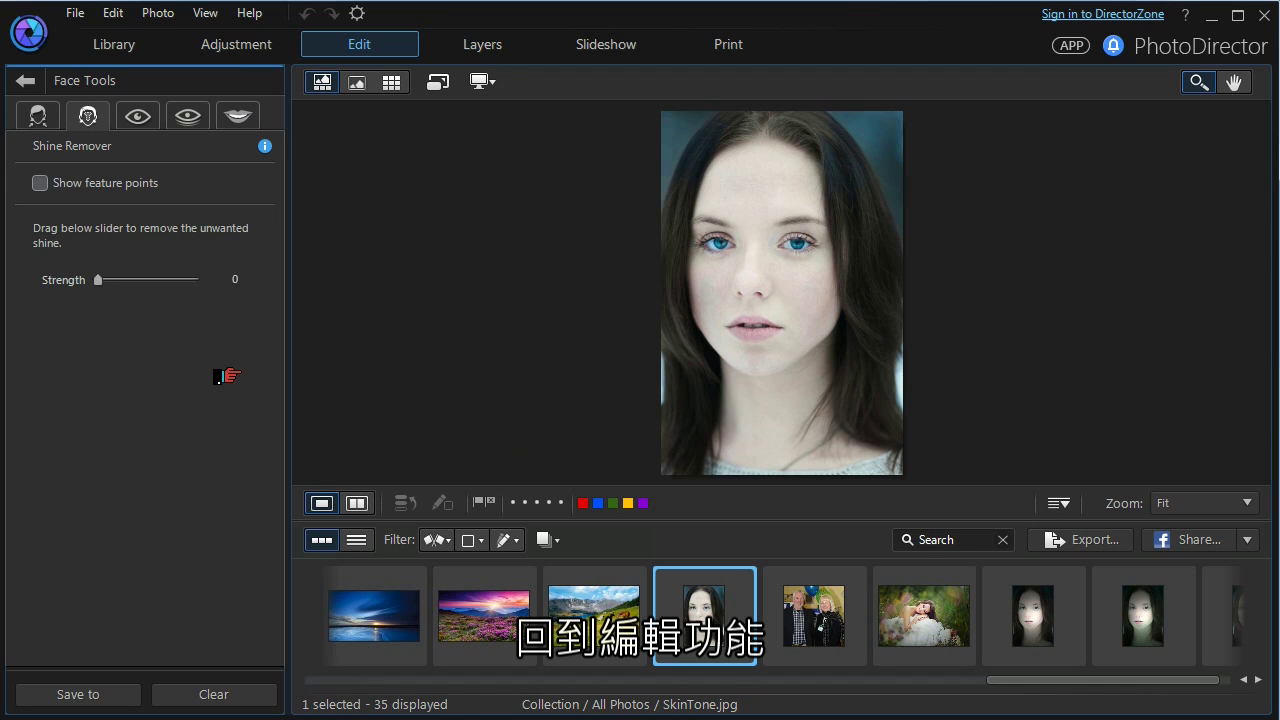
click(122, 118)
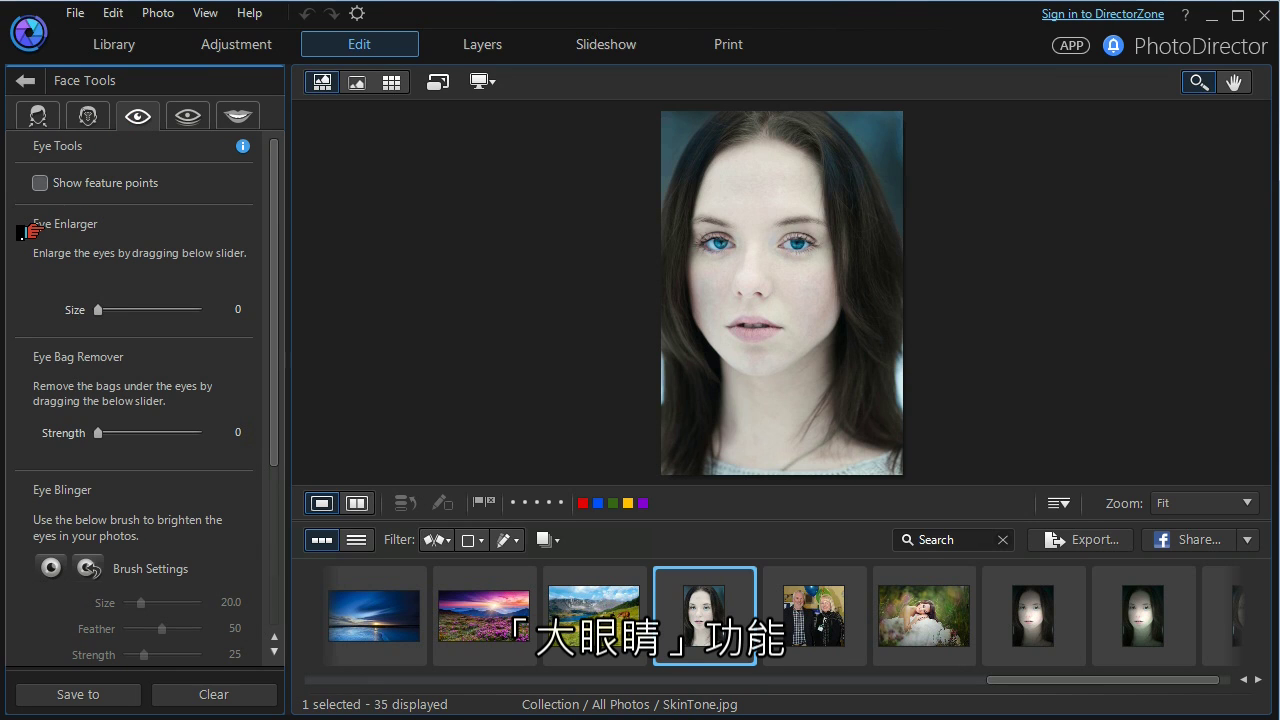
Step: Set the Eye Enlarger size to 40 on the dark-haired woman's portrait
click(34, 187)
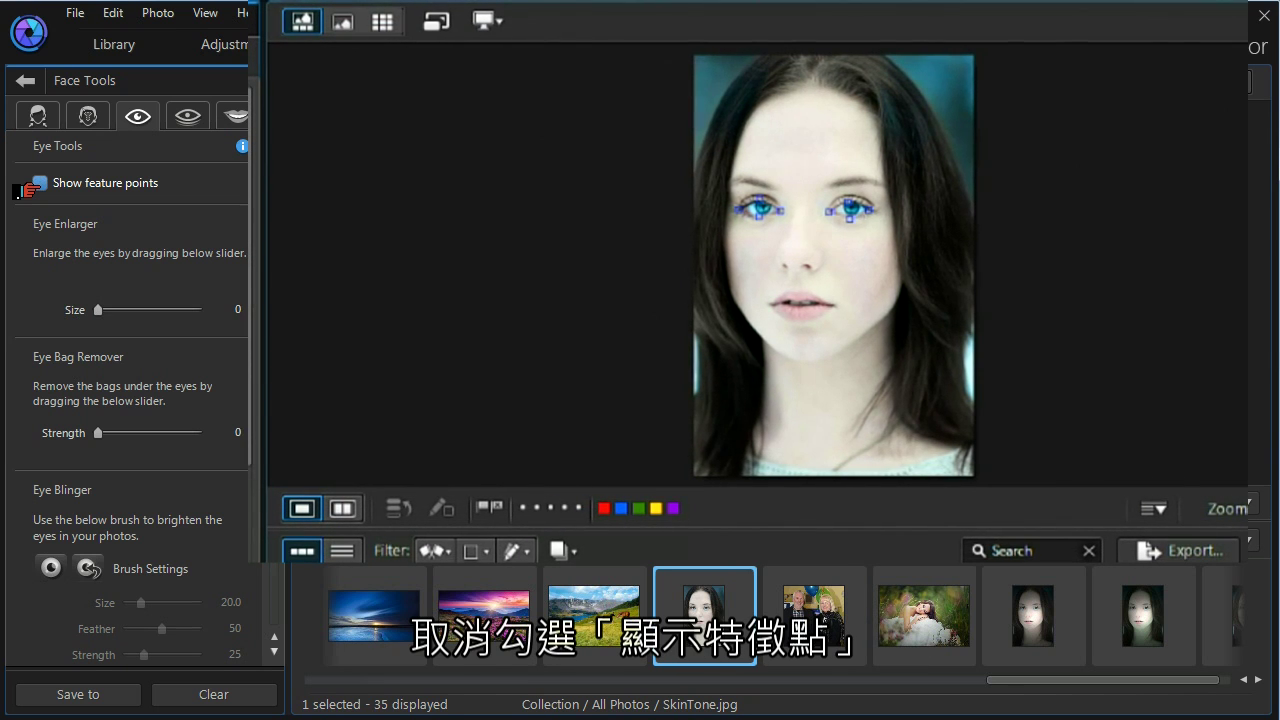
click(34, 186)
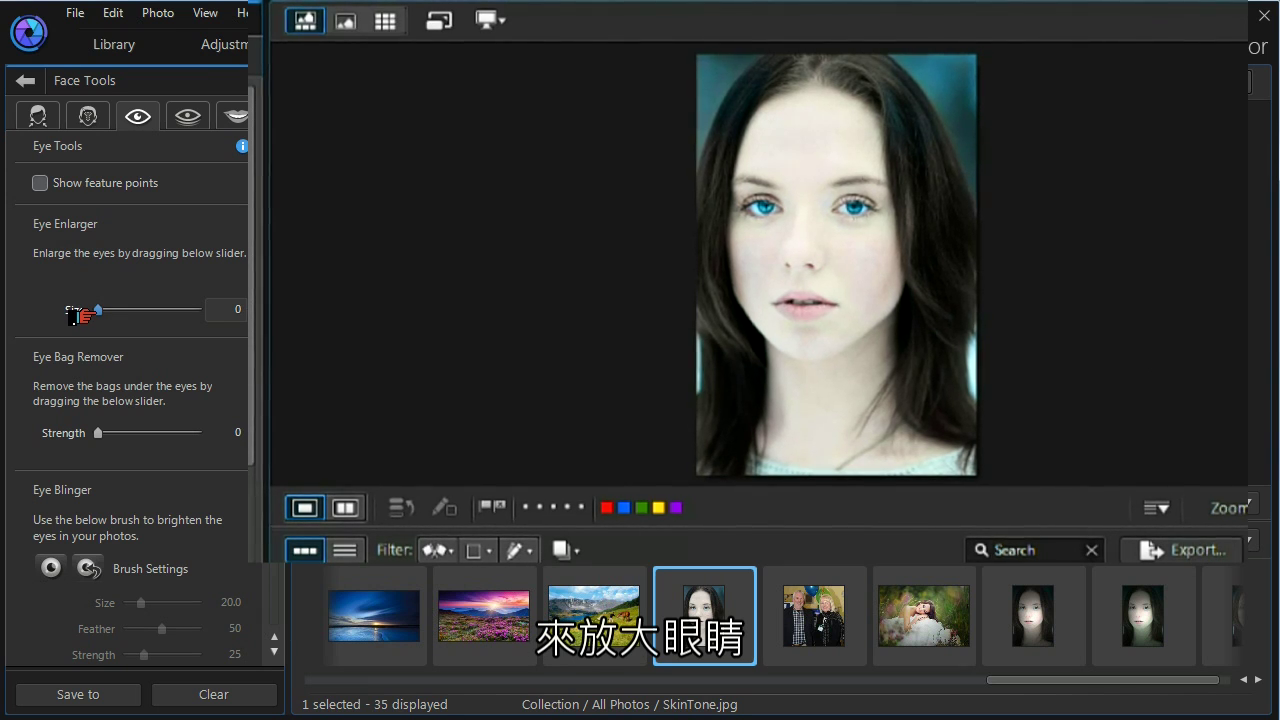
mouse_move(84, 316)
mouse_down()
mouse_move(168, 314)
mouse_move(125, 316)
mouse_up()
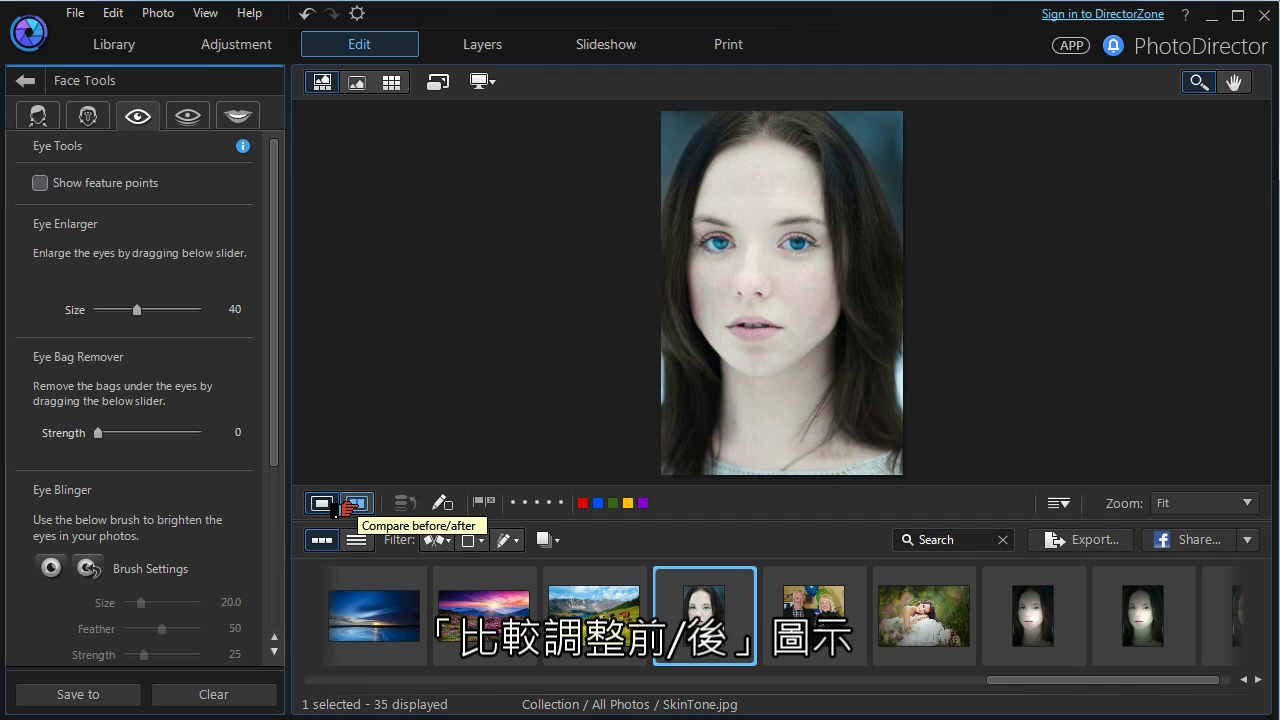
click(347, 506)
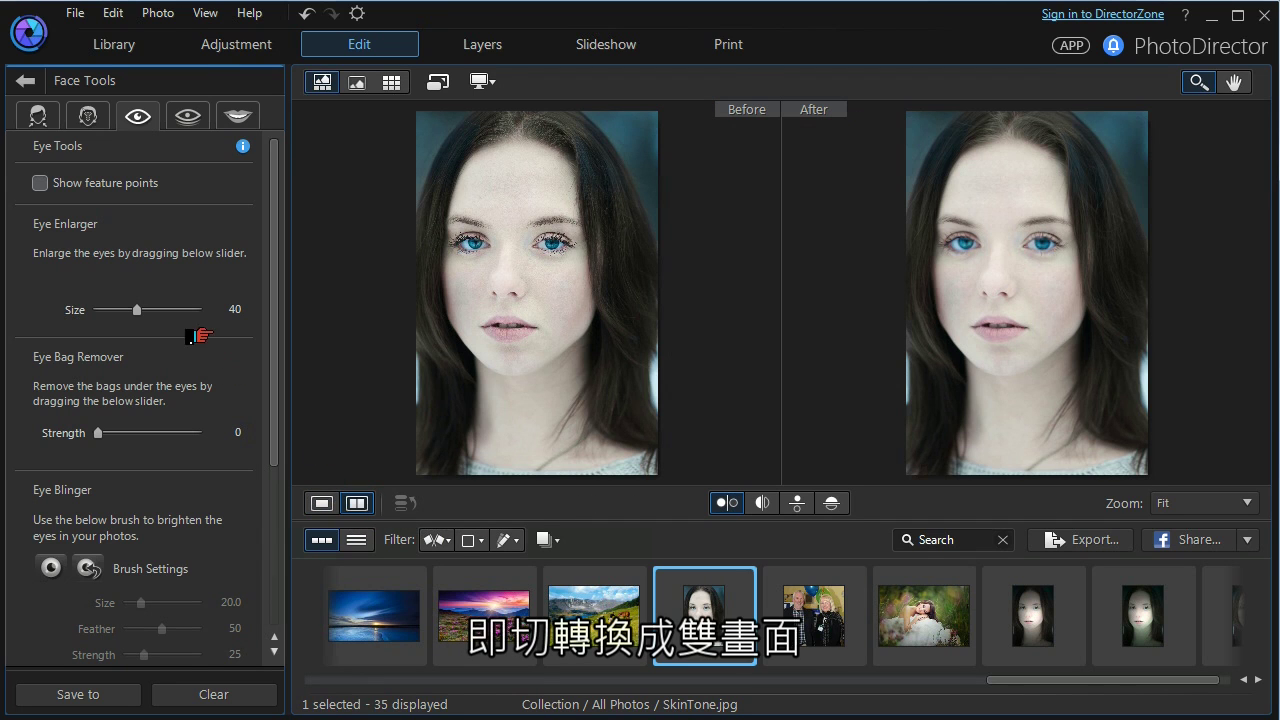
Step: Fine-tune the Eye Enlarger size to 36, then select the WrinkleRemover.jpg blonde portrait
mouse_move(137, 310)
mouse_move(128, 313)
mouse_down()
mouse_move(158, 313)
mouse_move(118, 313)
mouse_up()
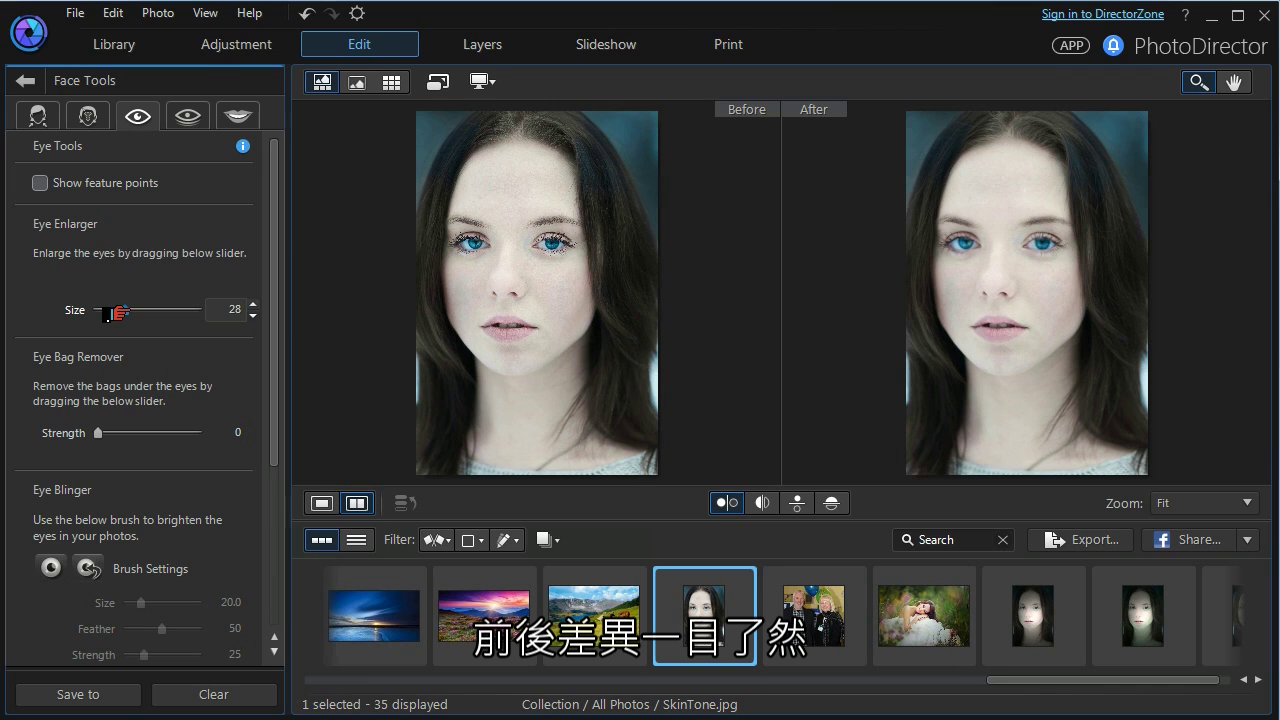
drag(118, 313, 127, 313)
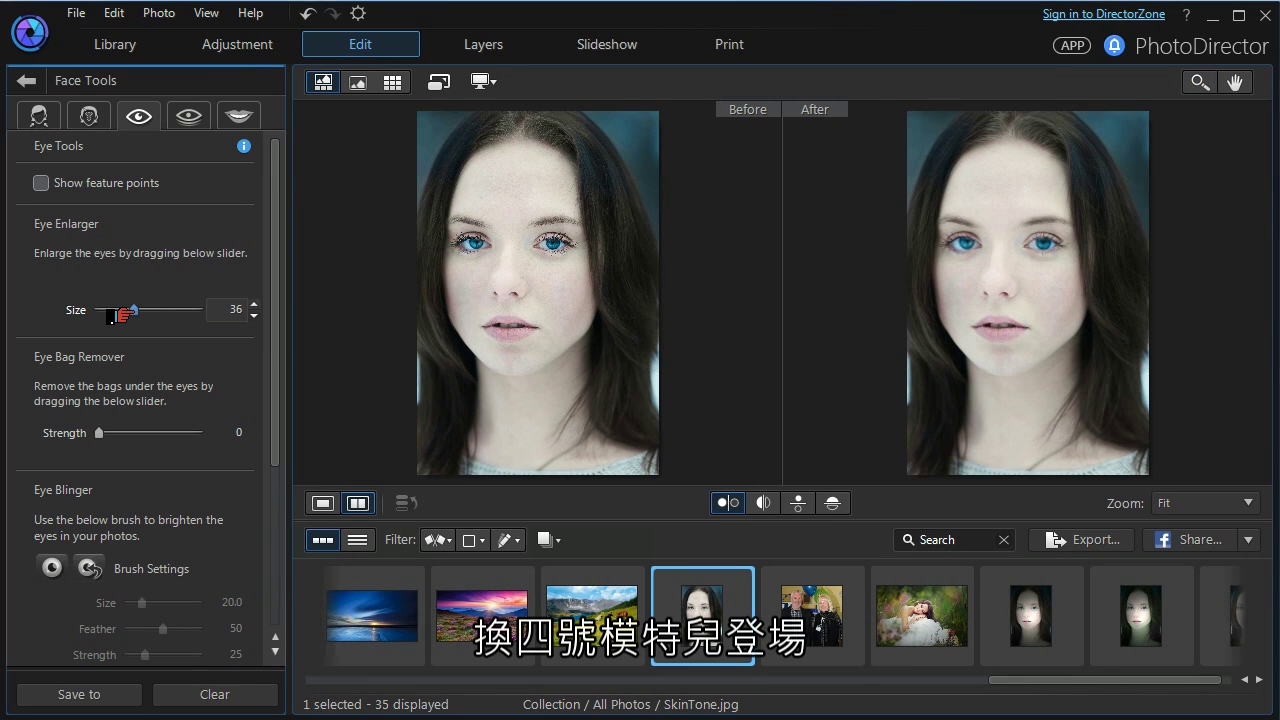
mouse_move(986, 680)
mouse_down()
mouse_move(822, 700)
mouse_move(660, 698)
mouse_up()
click(725, 635)
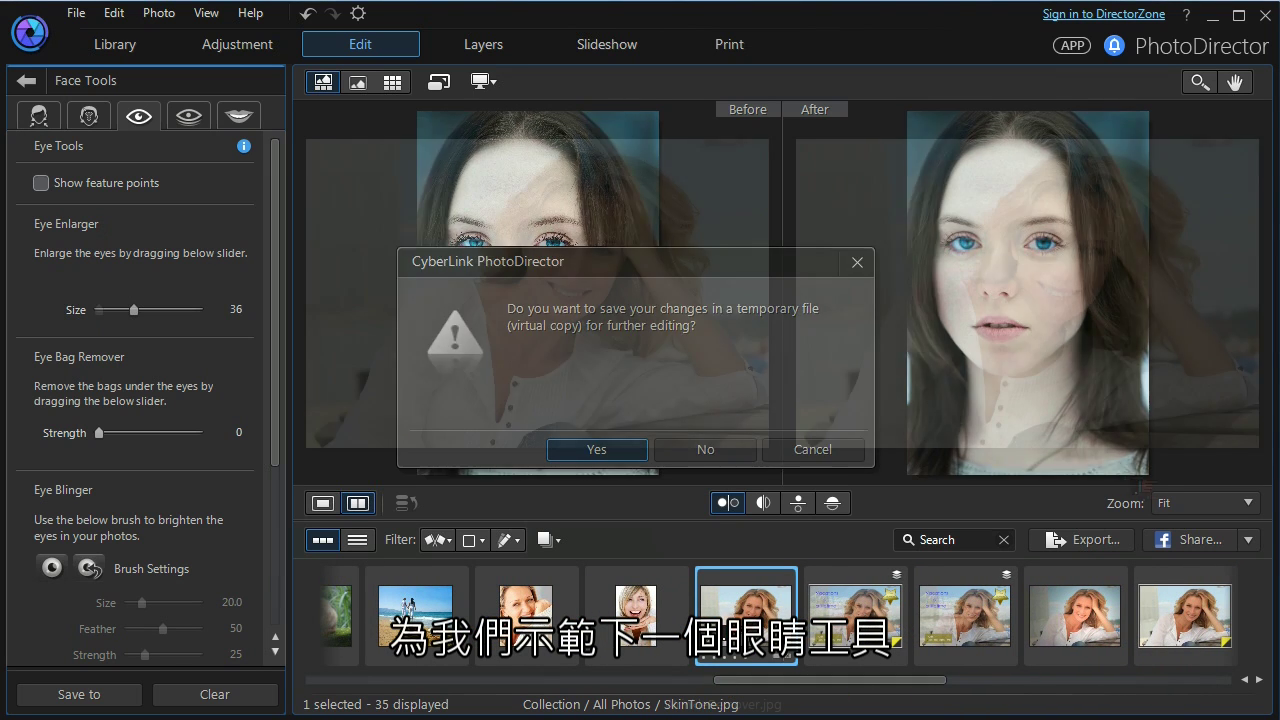
Step: Discard prior edits, zoom to 33 % on the blonde woman's face, and set Eye Bag Remover to 100
click(1205, 503)
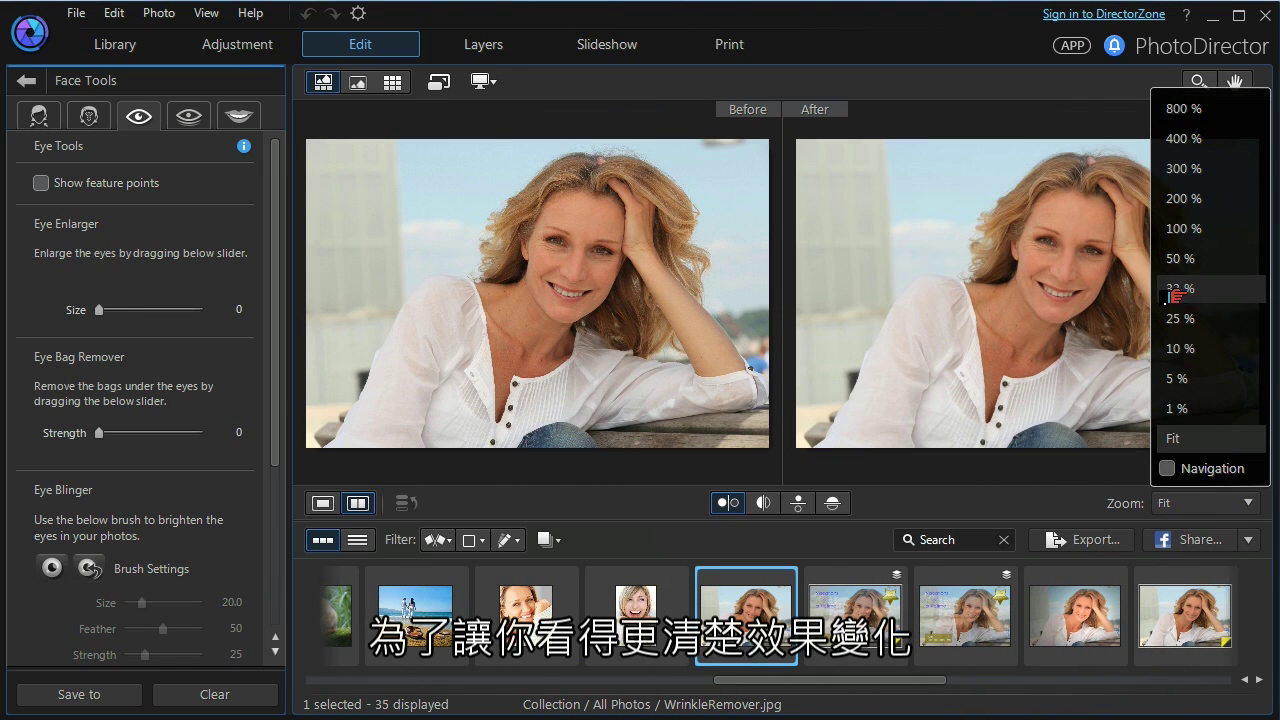
click(1173, 296)
mouse_move(1063, 277)
mouse_down()
mouse_move(1006, 354)
mouse_move(950, 399)
mouse_move(980, 390)
mouse_up()
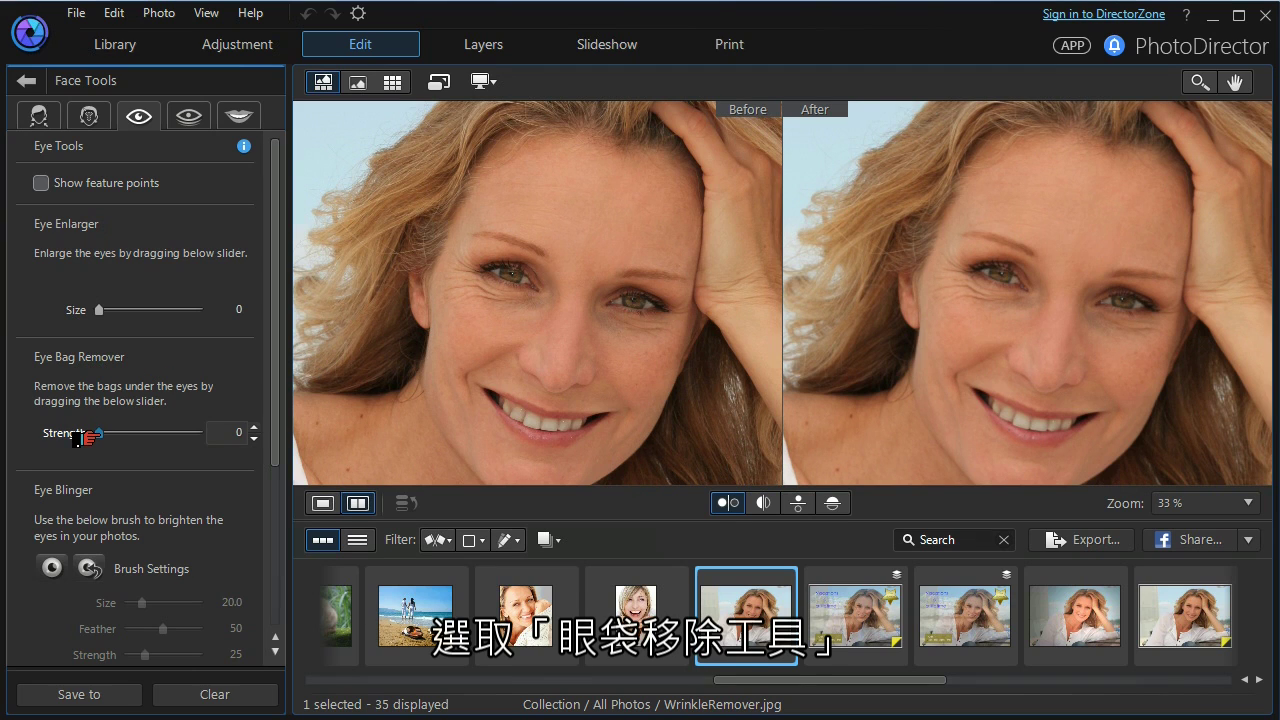
drag(88, 436, 206, 440)
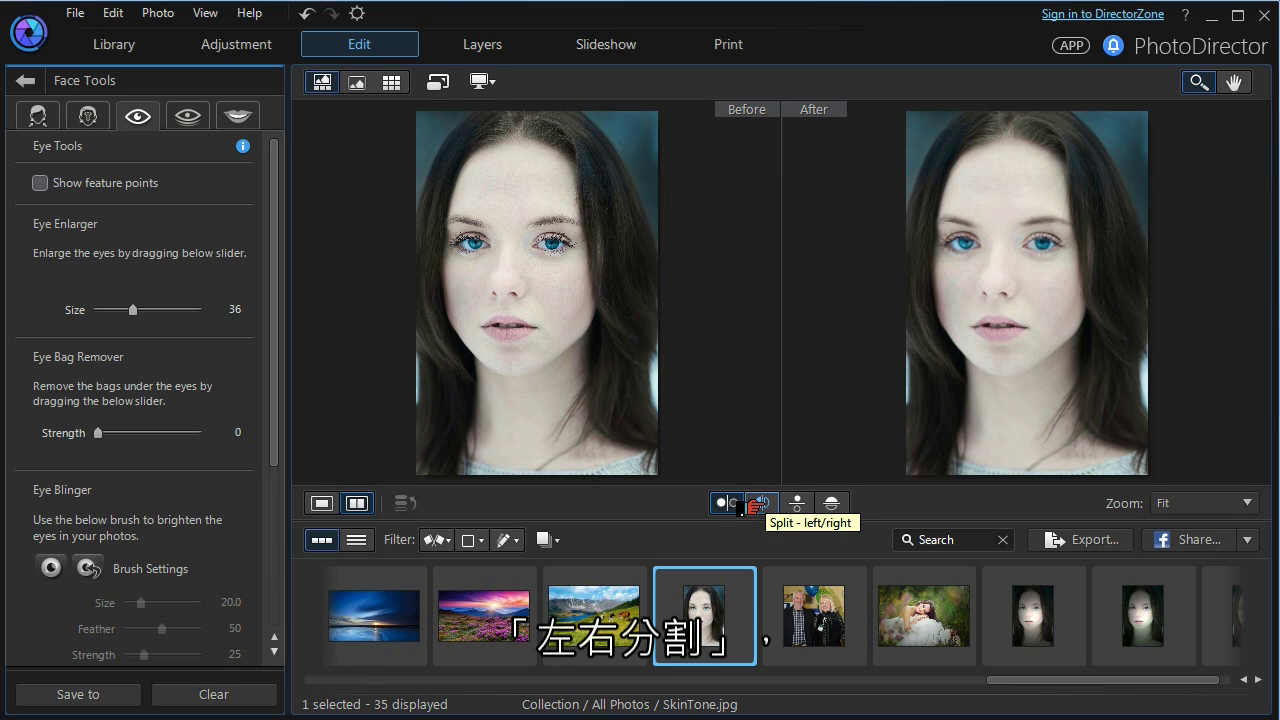
Step: Cycle compare modes from left/right split, to before-above-after, to a single top/bottom split
click(755, 504)
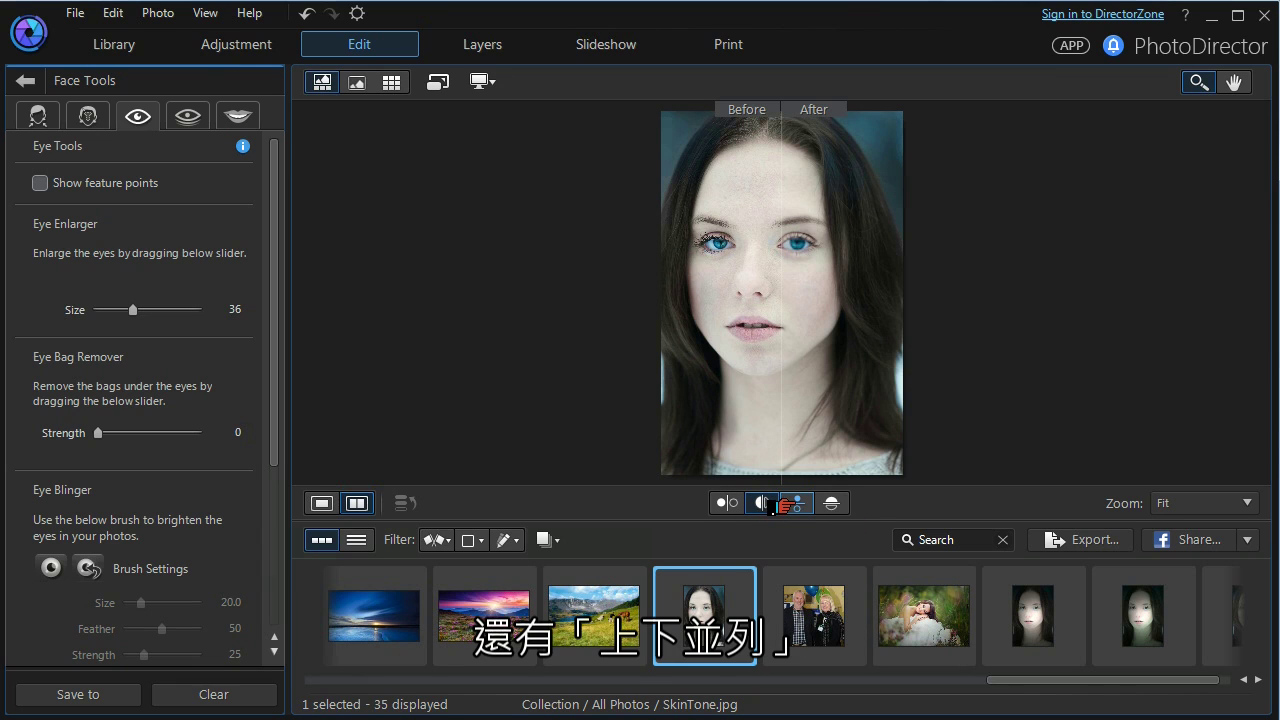
click(786, 504)
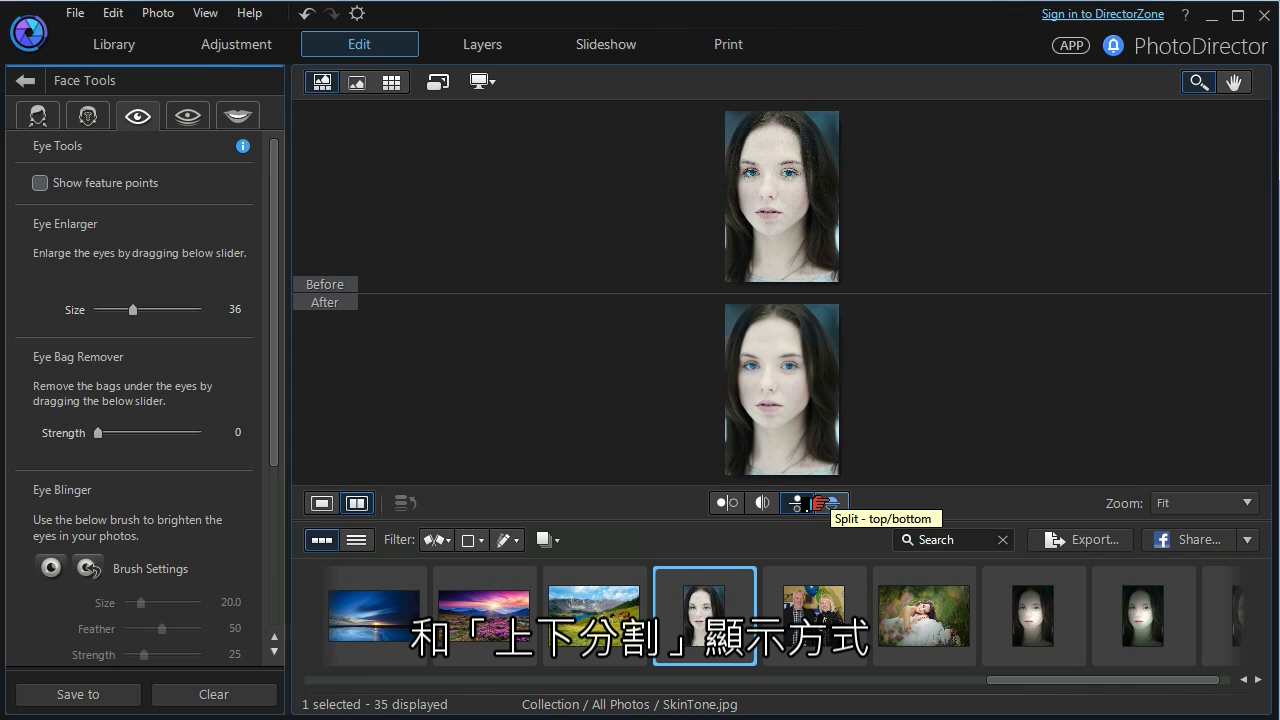
click(820, 503)
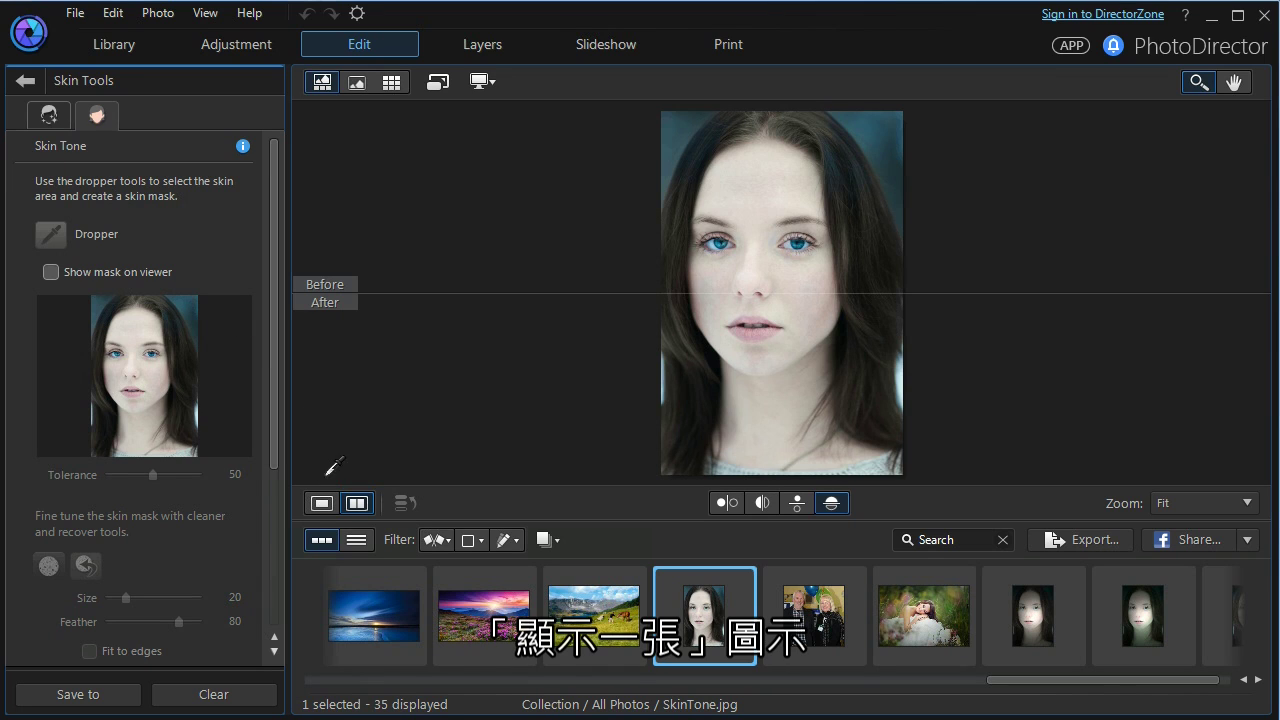
Step: Leave compare view, show the Skin Tone mask on the viewer, and sample forehead skin with the Dropper
click(306, 508)
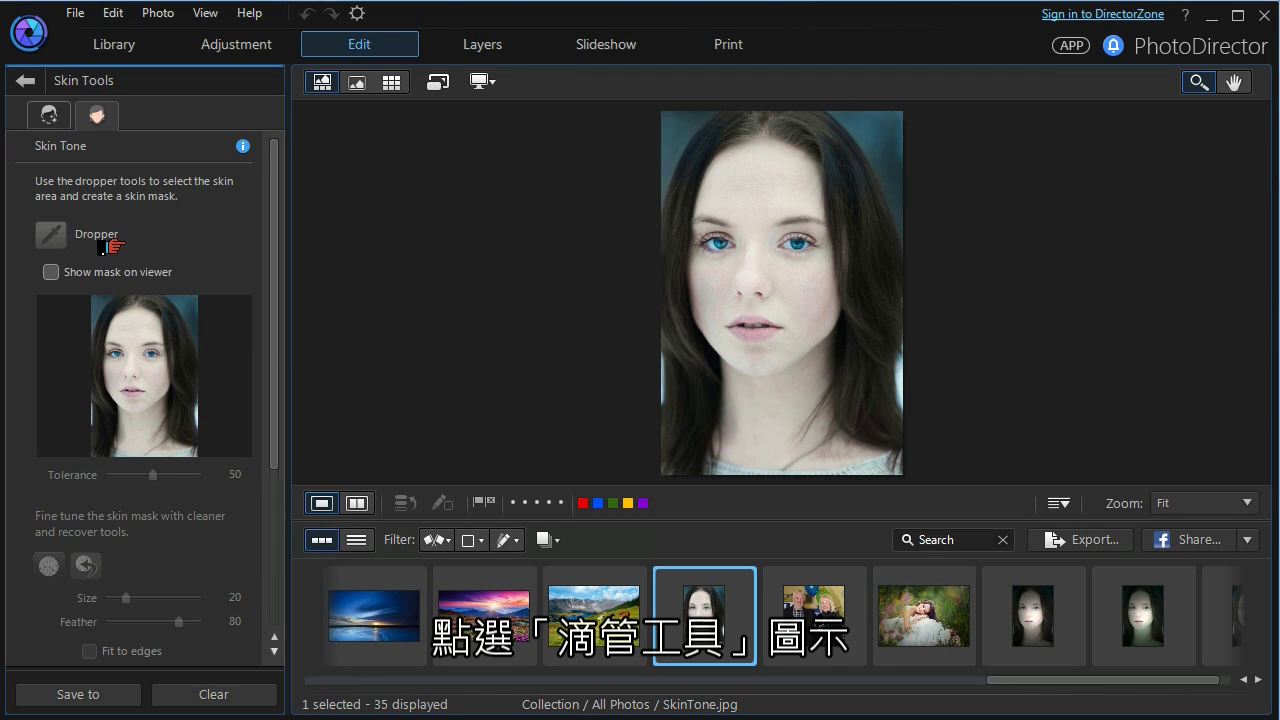
click(45, 246)
click(45, 273)
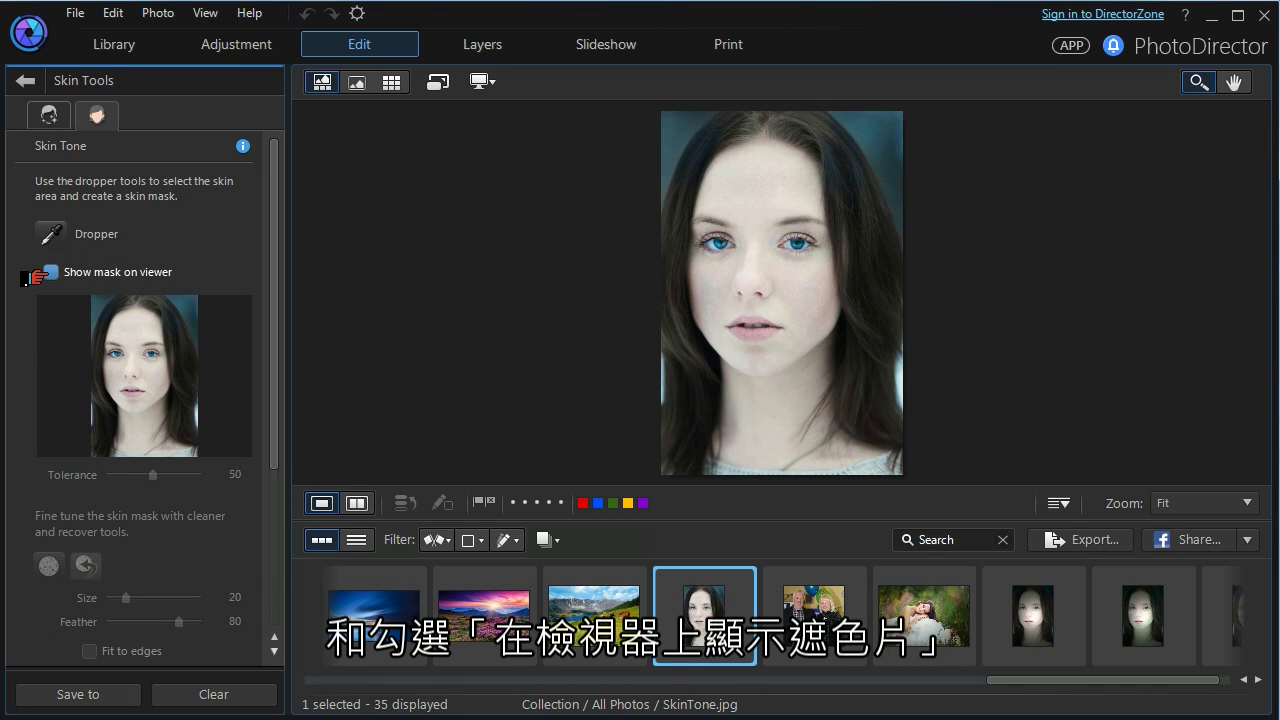
click(42, 272)
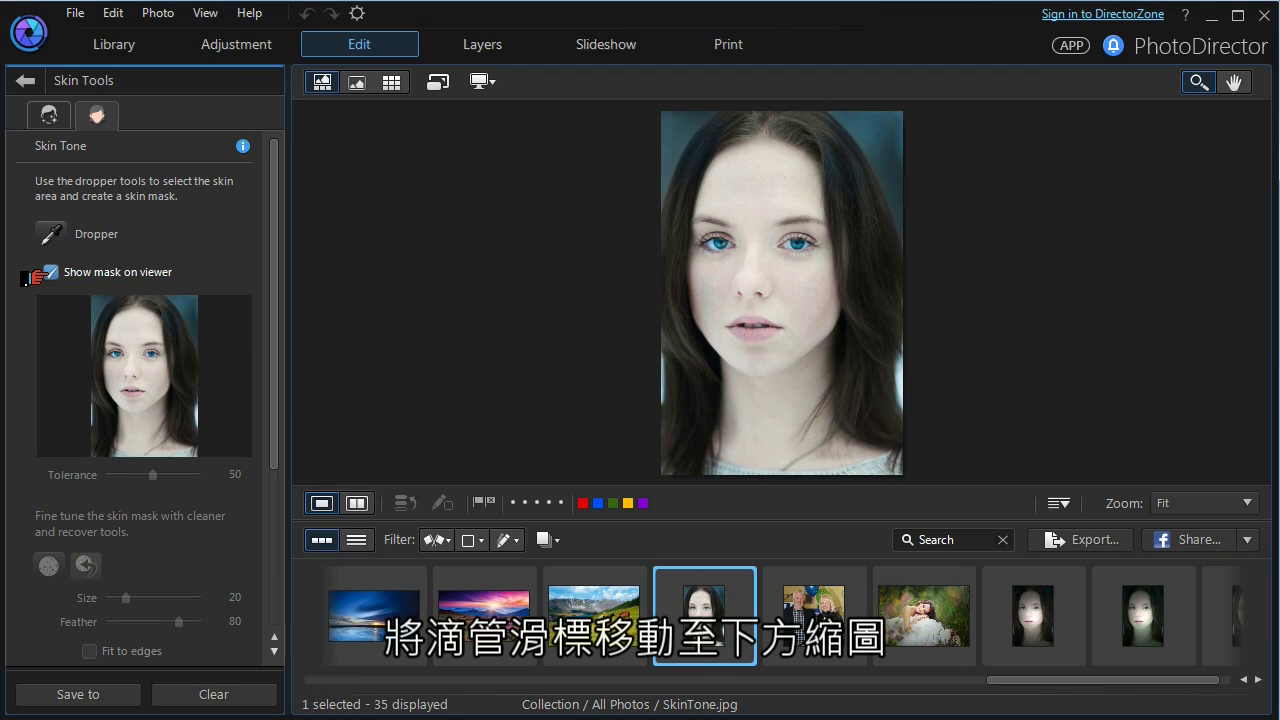
click(52, 230)
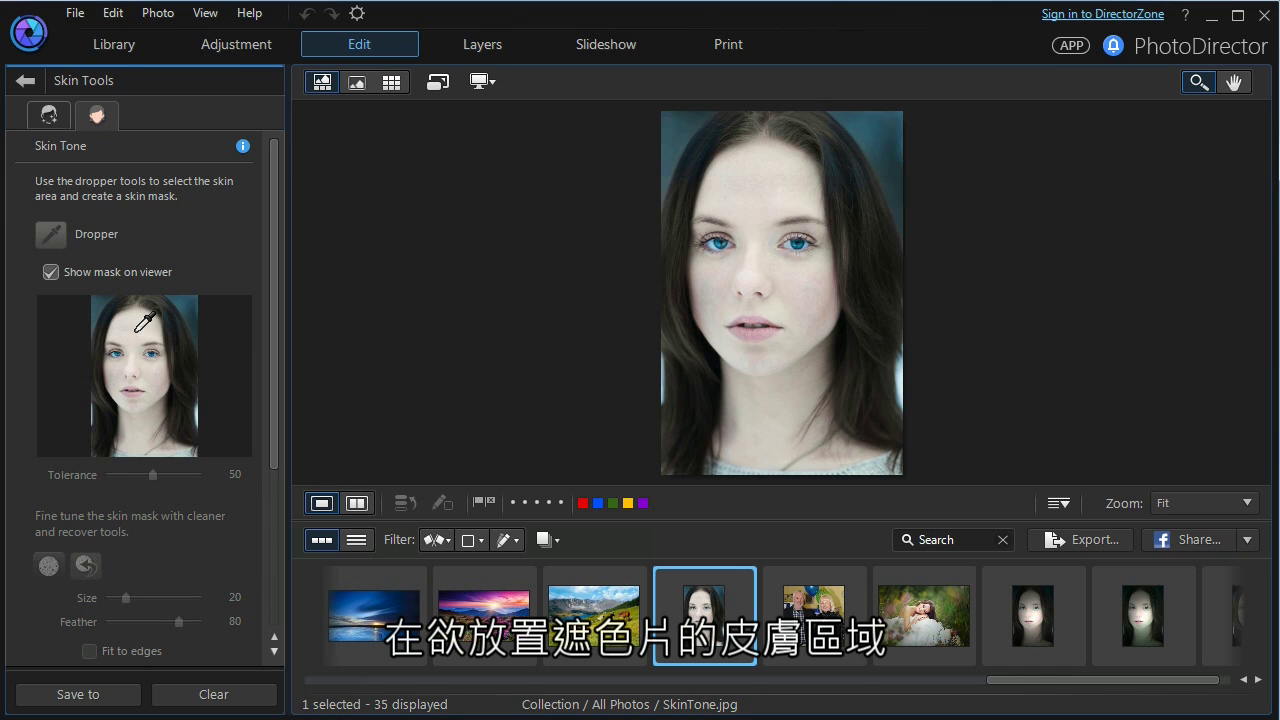
click(138, 331)
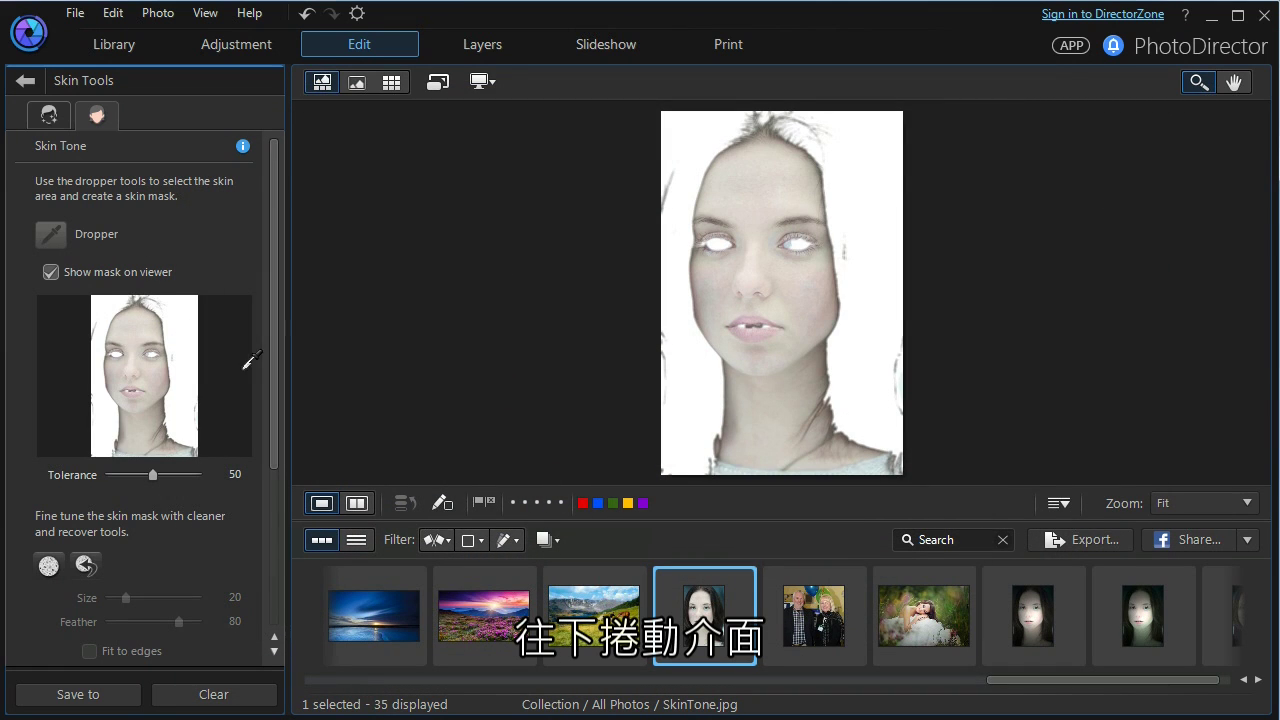
Step: Switch to the Skin mask cleaner brush with Fit to edges enabled
drag(262, 347, 263, 397)
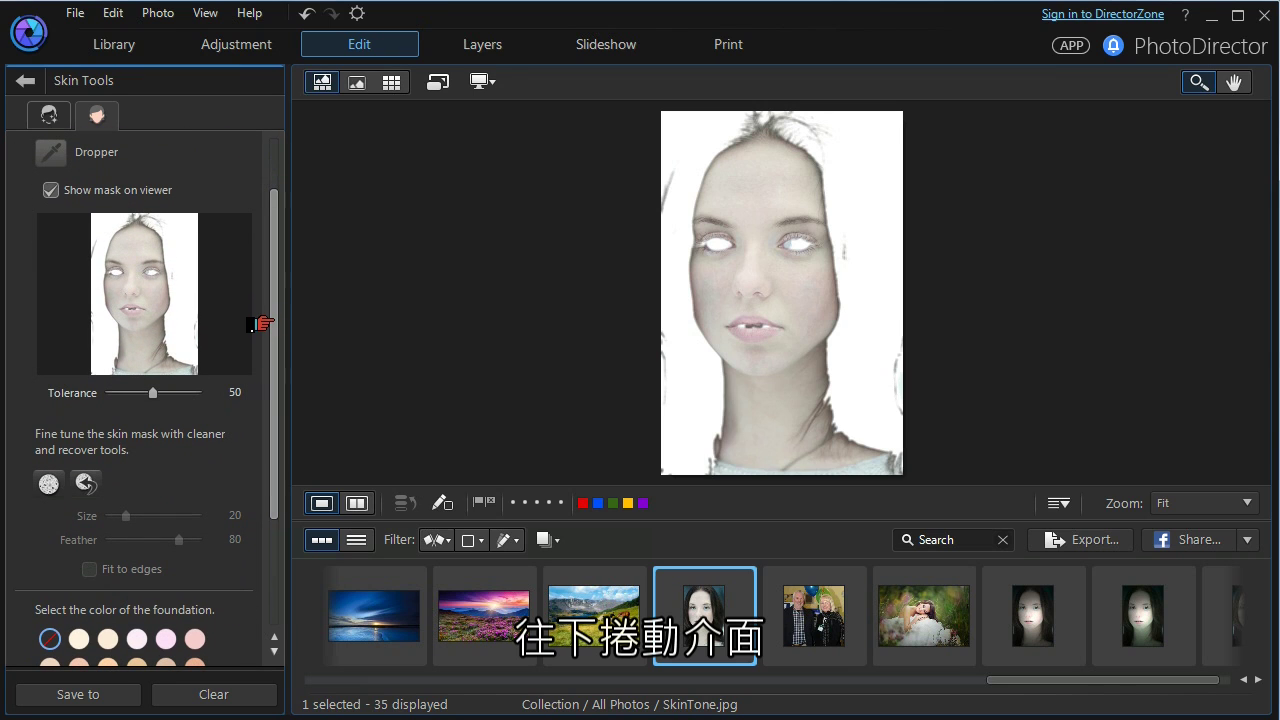
scroll(257, 323, down, 1)
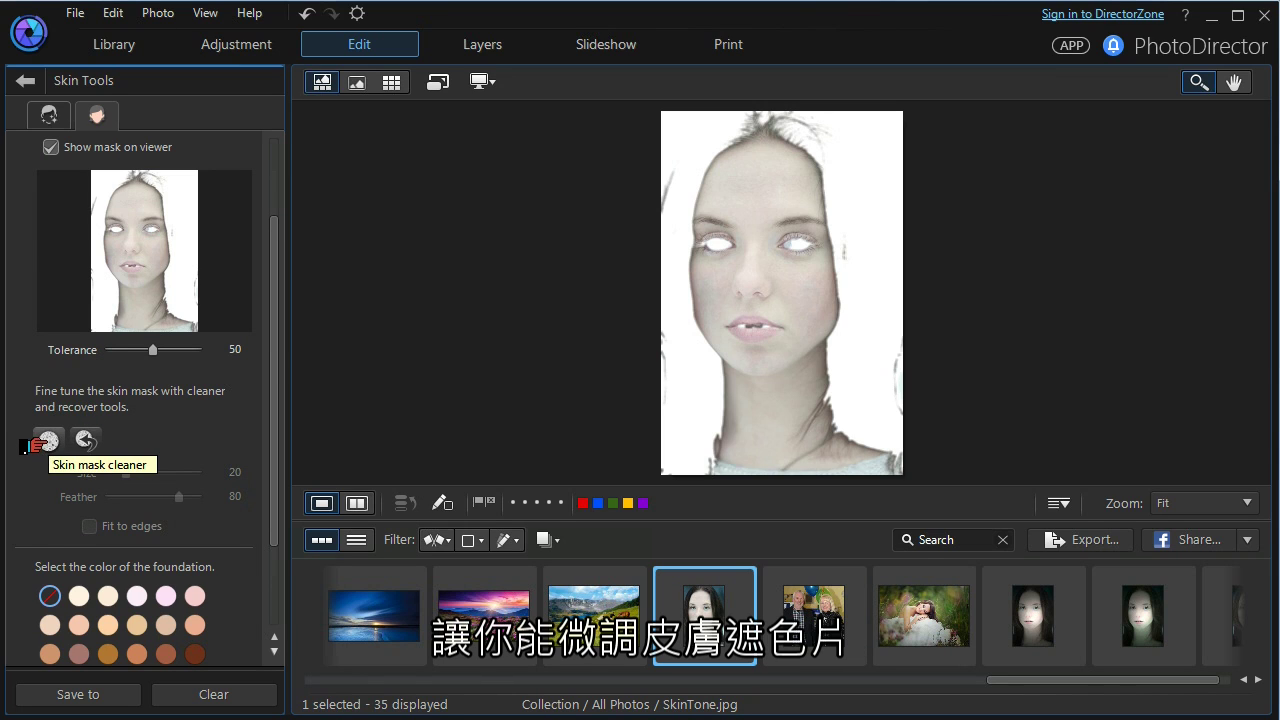
scroll(38, 447, up, 3)
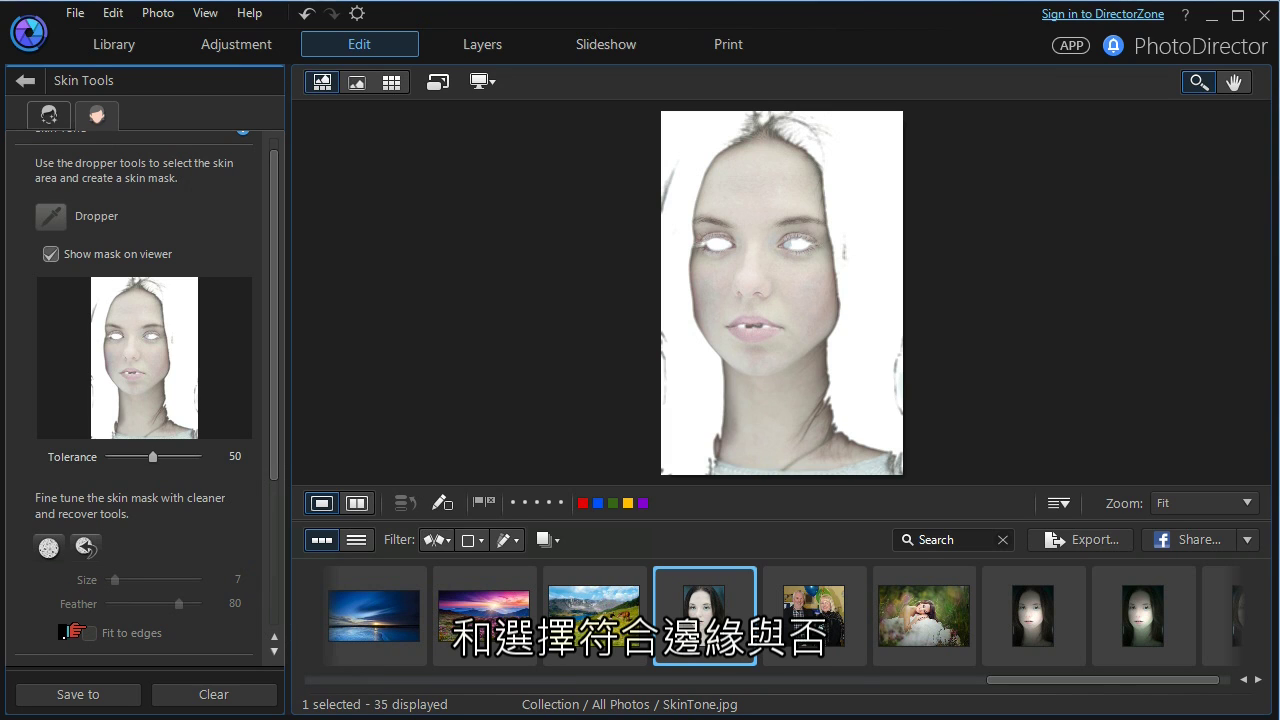
click(40, 548)
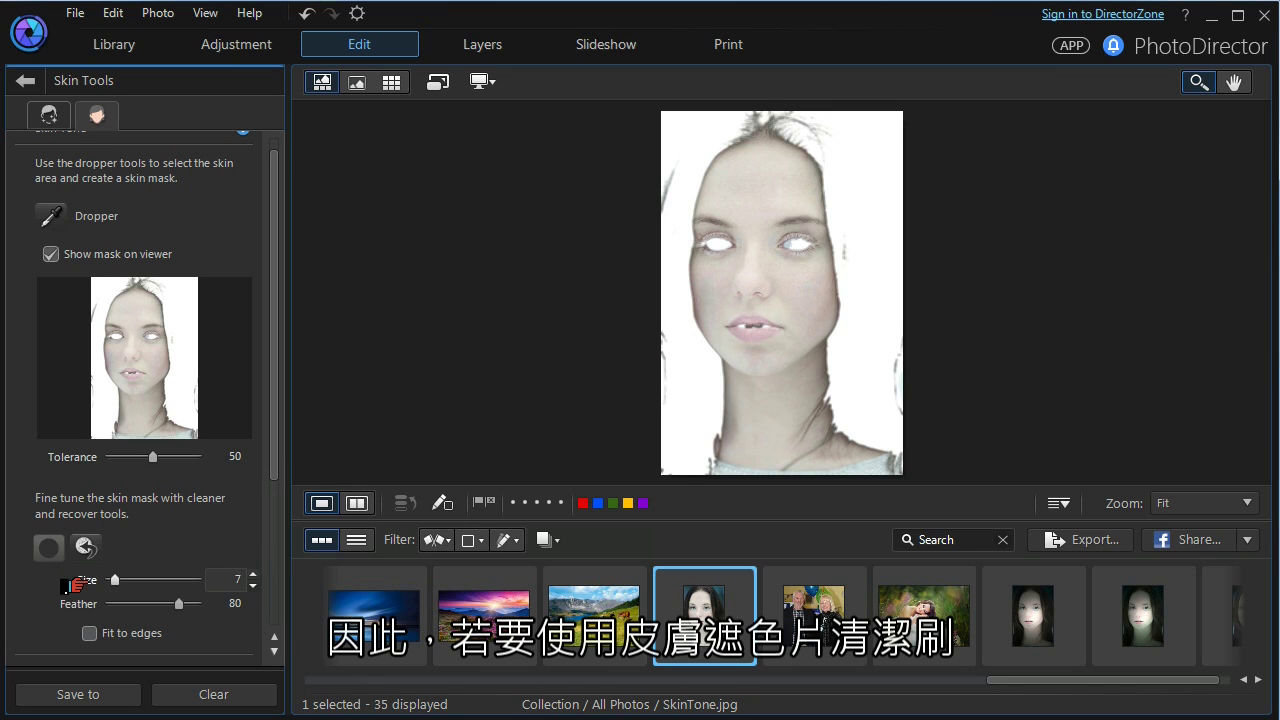
click(88, 633)
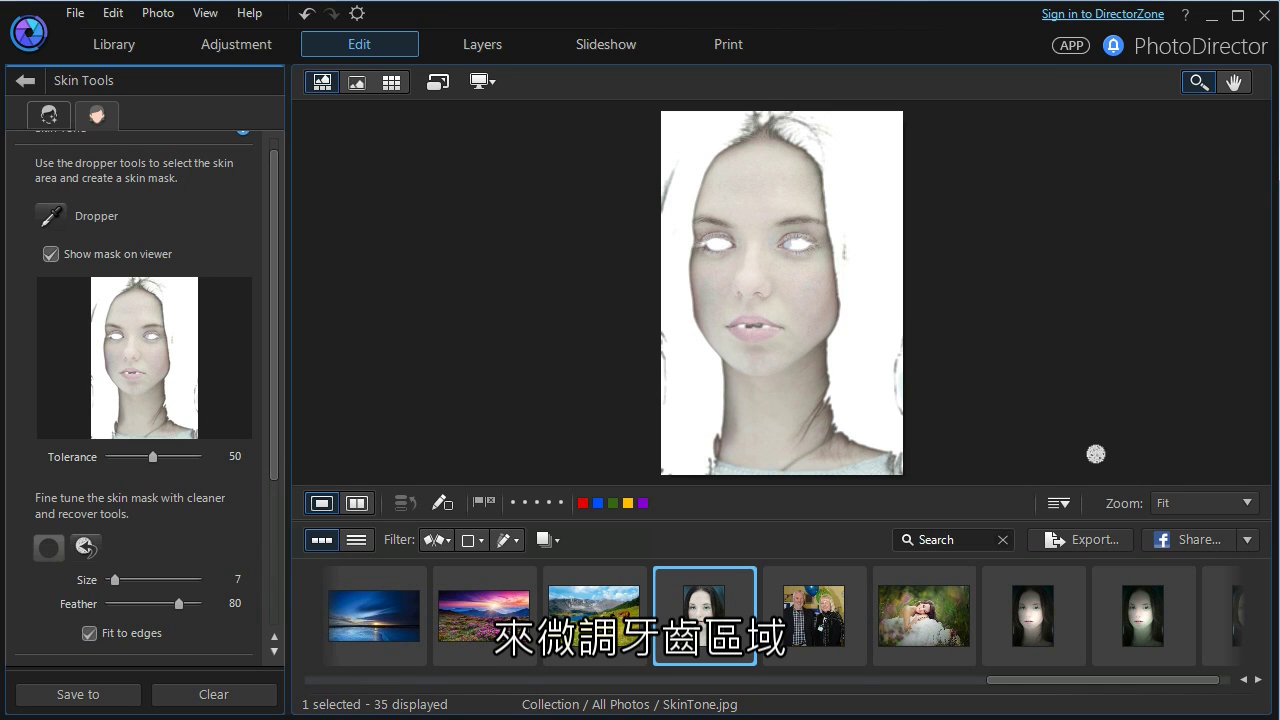
Step: At 33 % zoom, brush the teeth out of the skin mask, then return zoom to Fit
click(1163, 506)
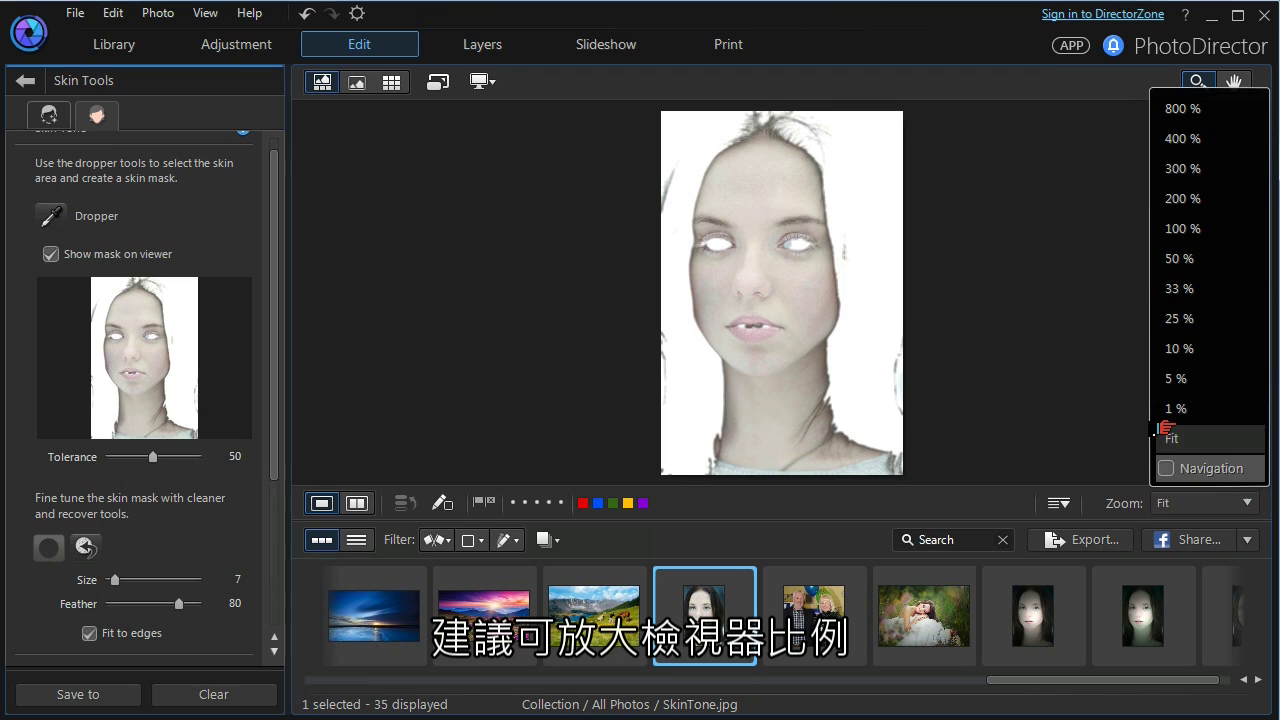
click(1170, 290)
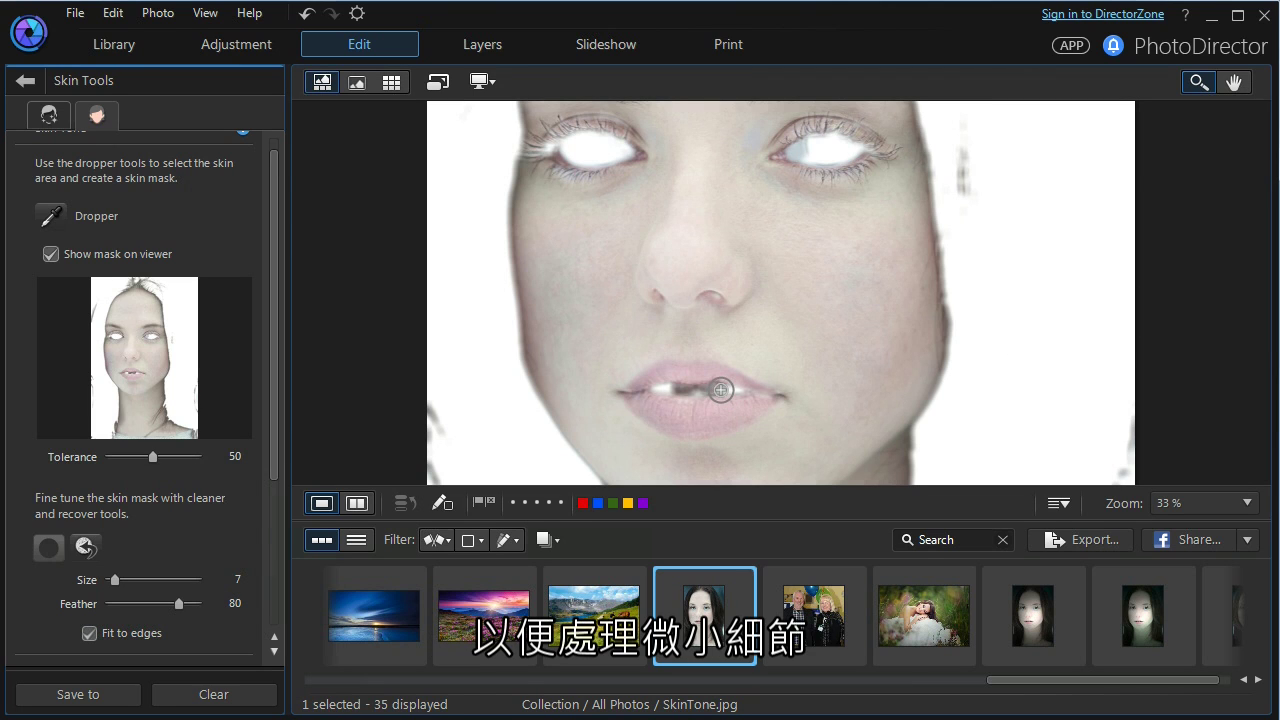
drag(721, 390, 713, 389)
mouse_move(713, 390)
mouse_down()
mouse_move(673, 388)
mouse_move(726, 386)
mouse_move(677, 383)
mouse_move(726, 387)
mouse_move(667, 398)
mouse_up()
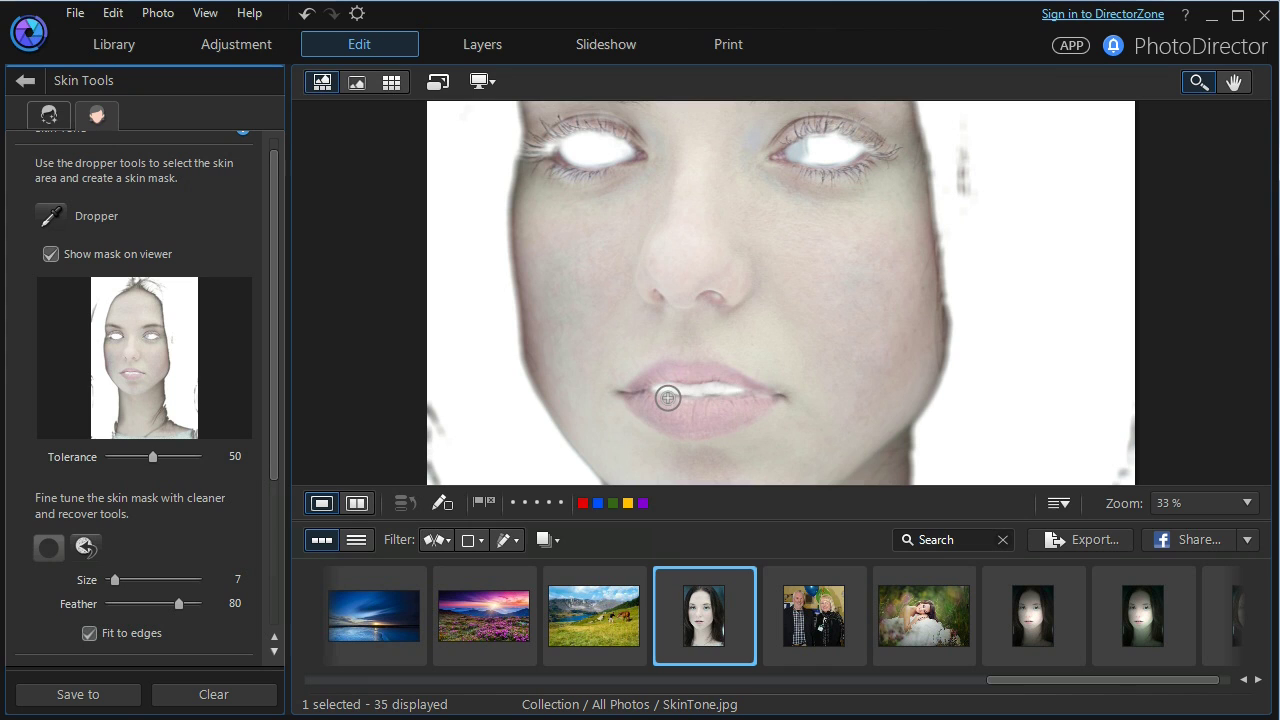
click(1165, 505)
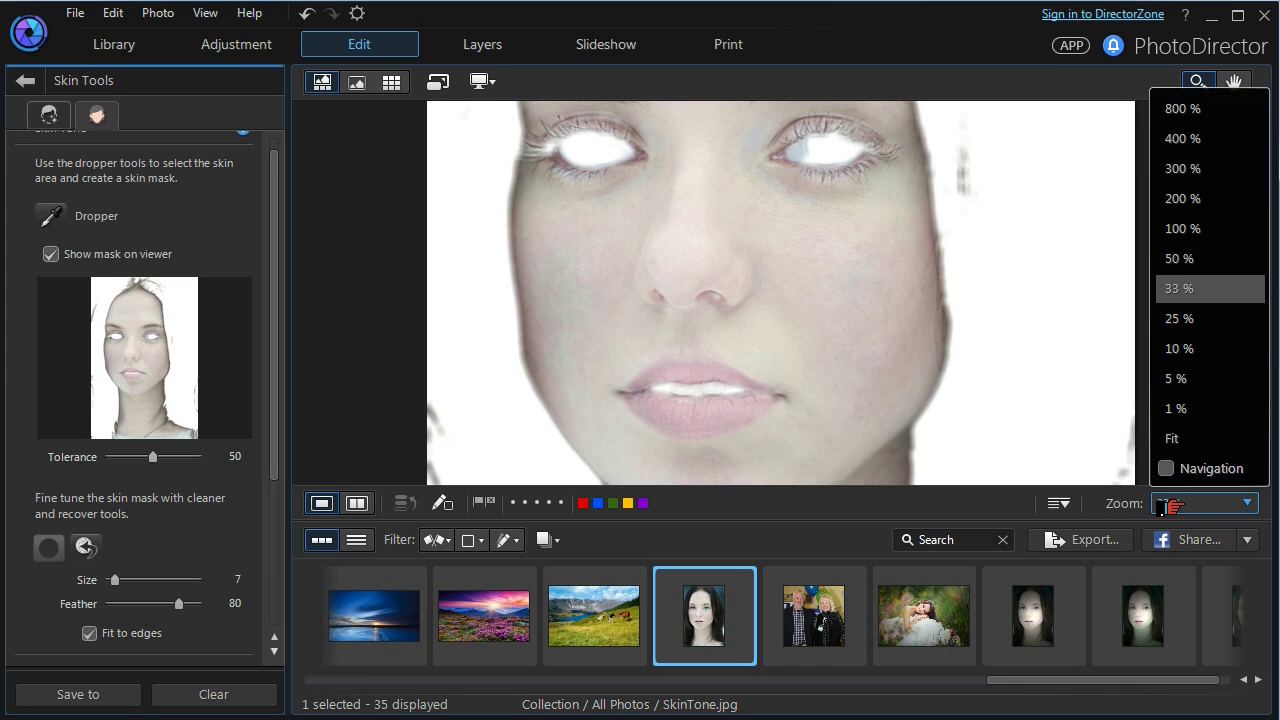
click(1160, 440)
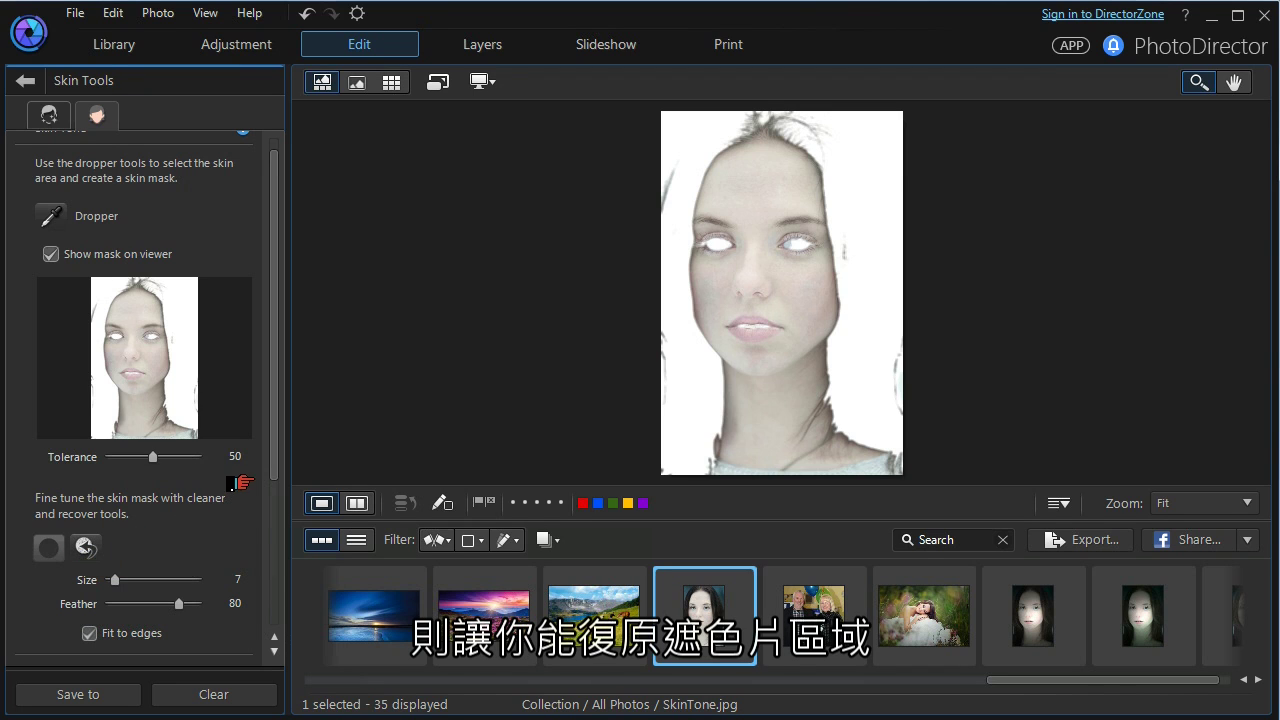
scroll(268, 511, down, 1)
Step: Apply the peach foundation swatch and show before/after as a left/right split
drag(268, 511, 266, 602)
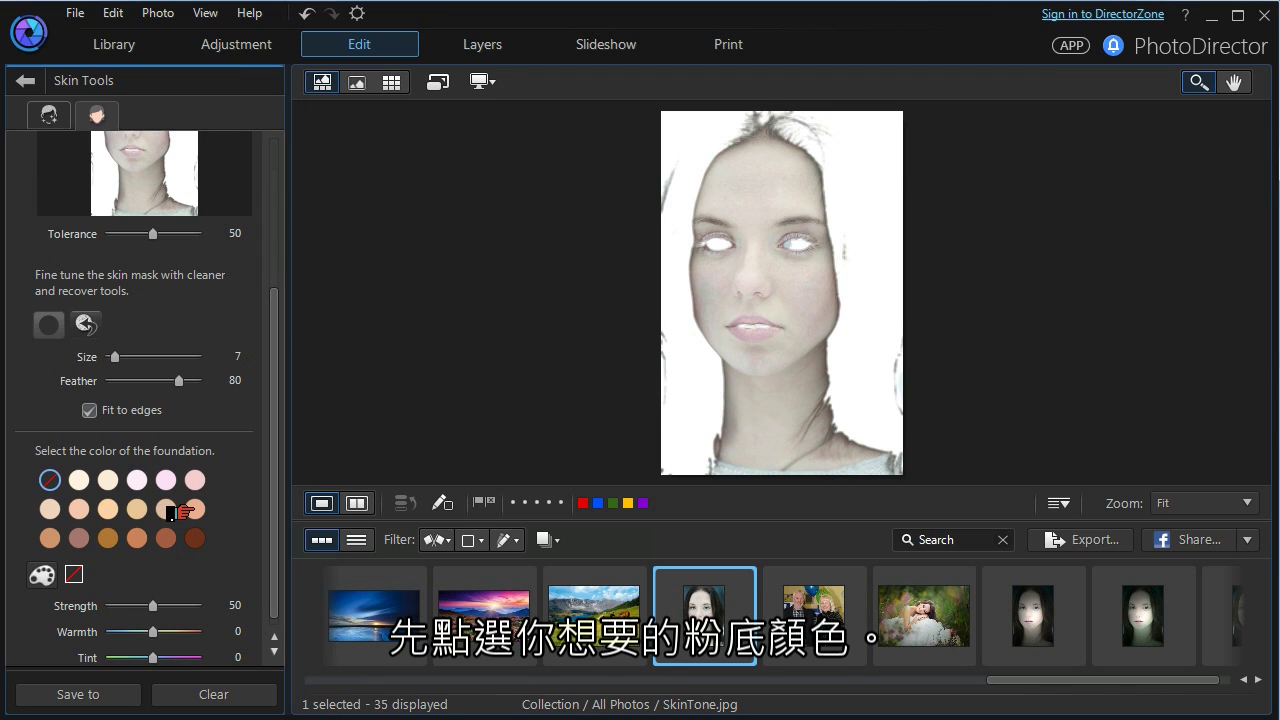
click(187, 511)
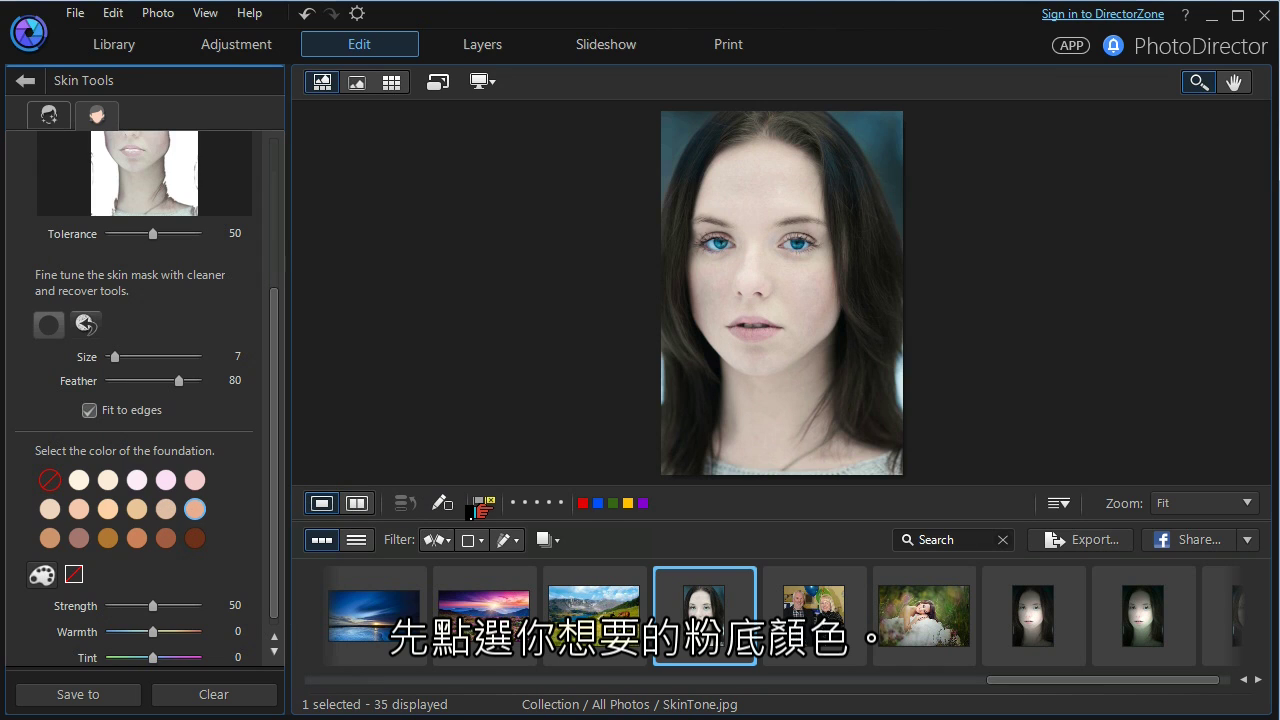
click(343, 507)
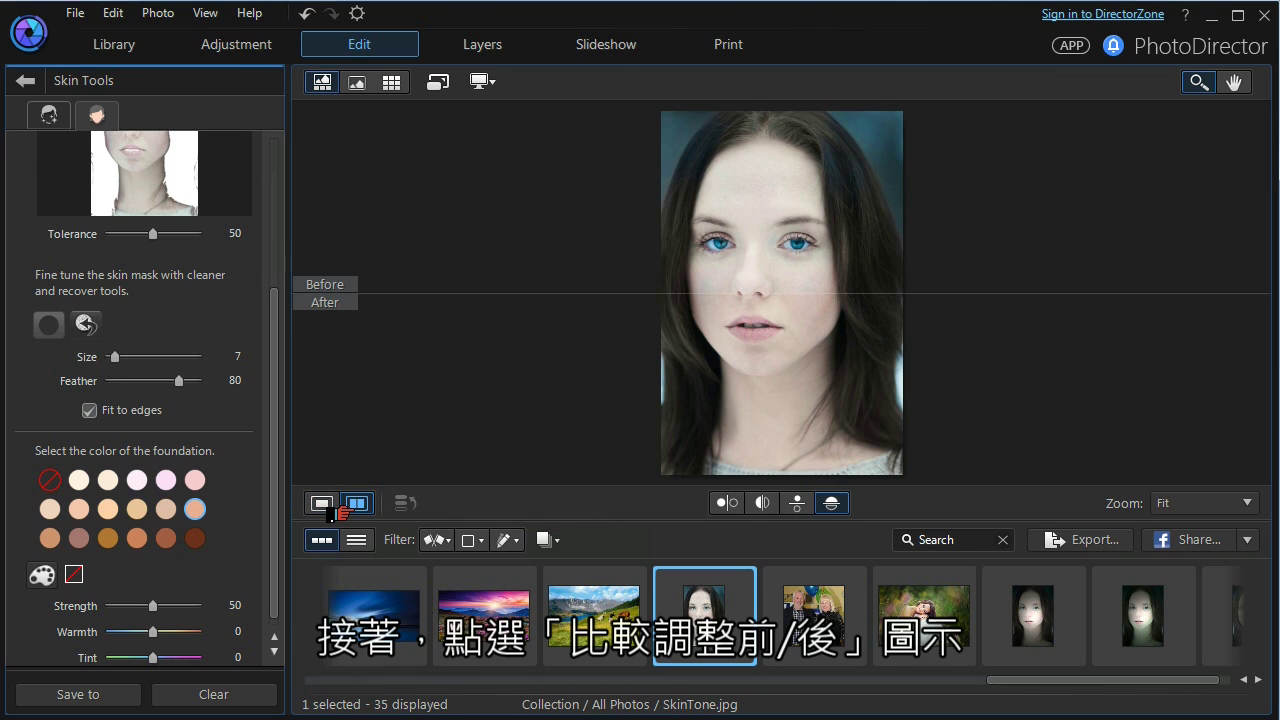
click(758, 504)
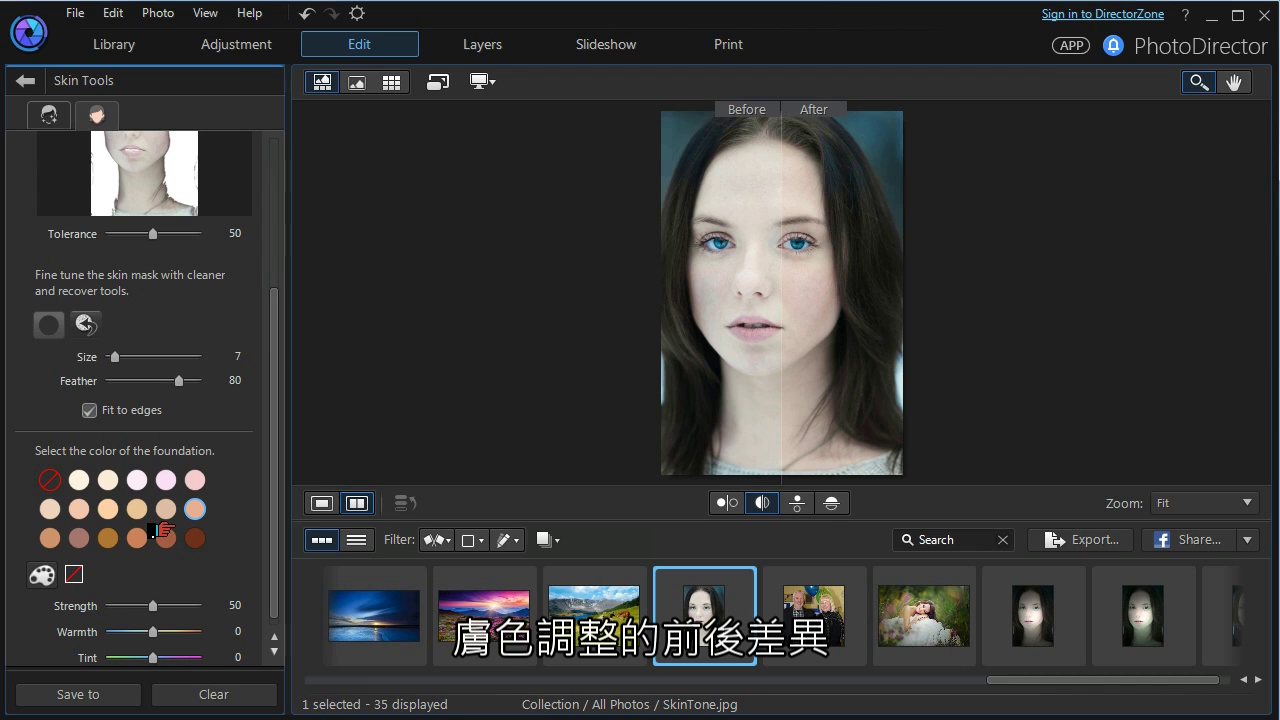
mouse_move(222, 606)
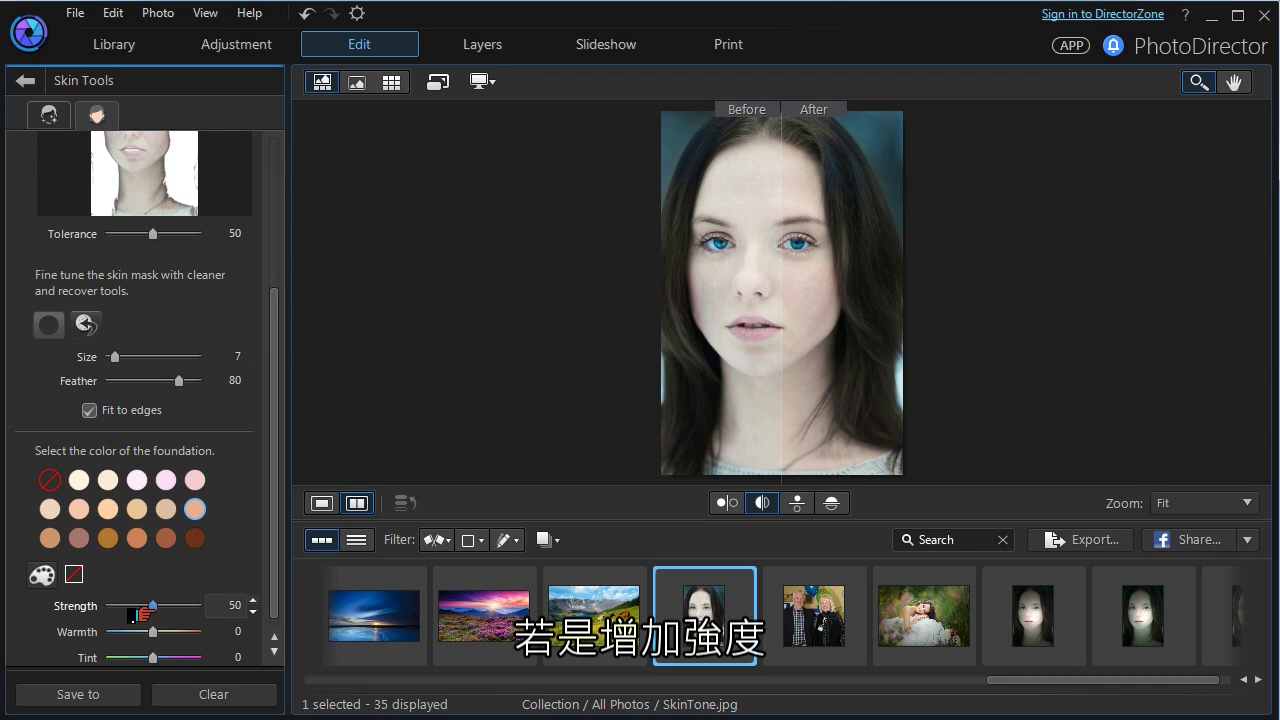
Step: Experiment with foundation strength and warmth, then try the pink foundation swatch
drag(152, 606, 174, 613)
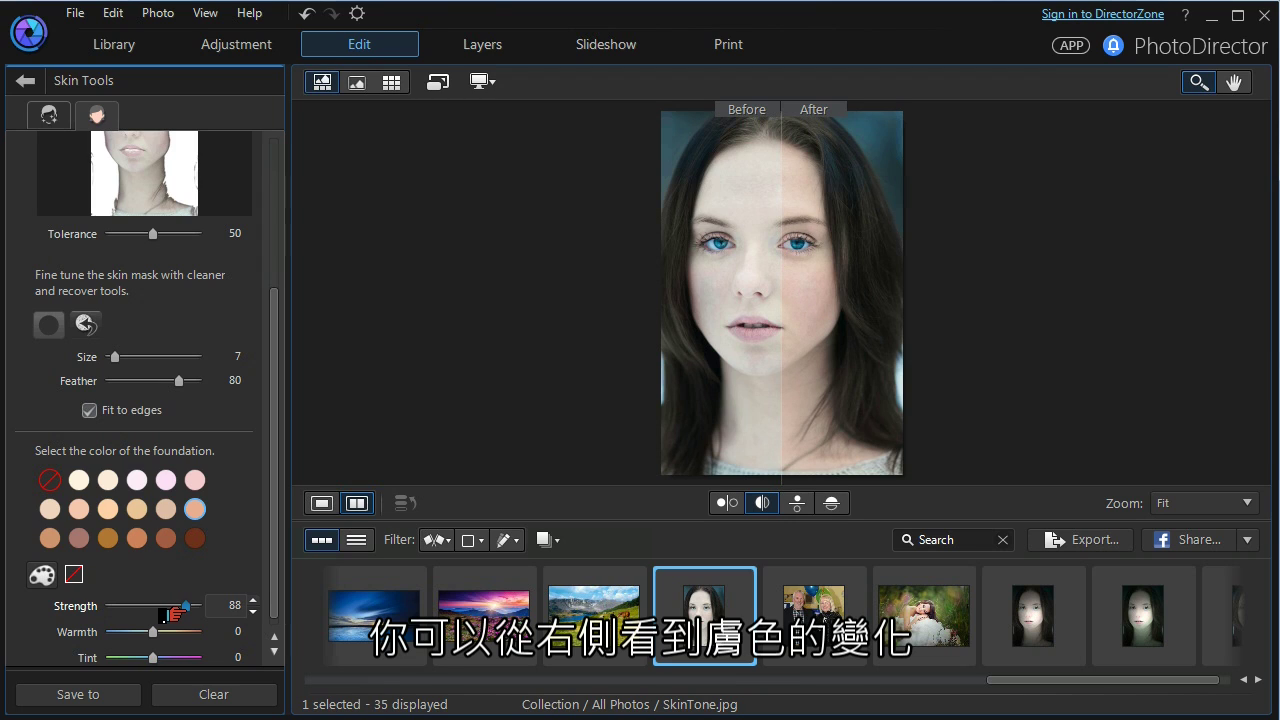
mouse_move(174, 612)
mouse_down()
mouse_move(140, 610)
mouse_move(146, 636)
mouse_move(172, 634)
mouse_move(137, 634)
mouse_up()
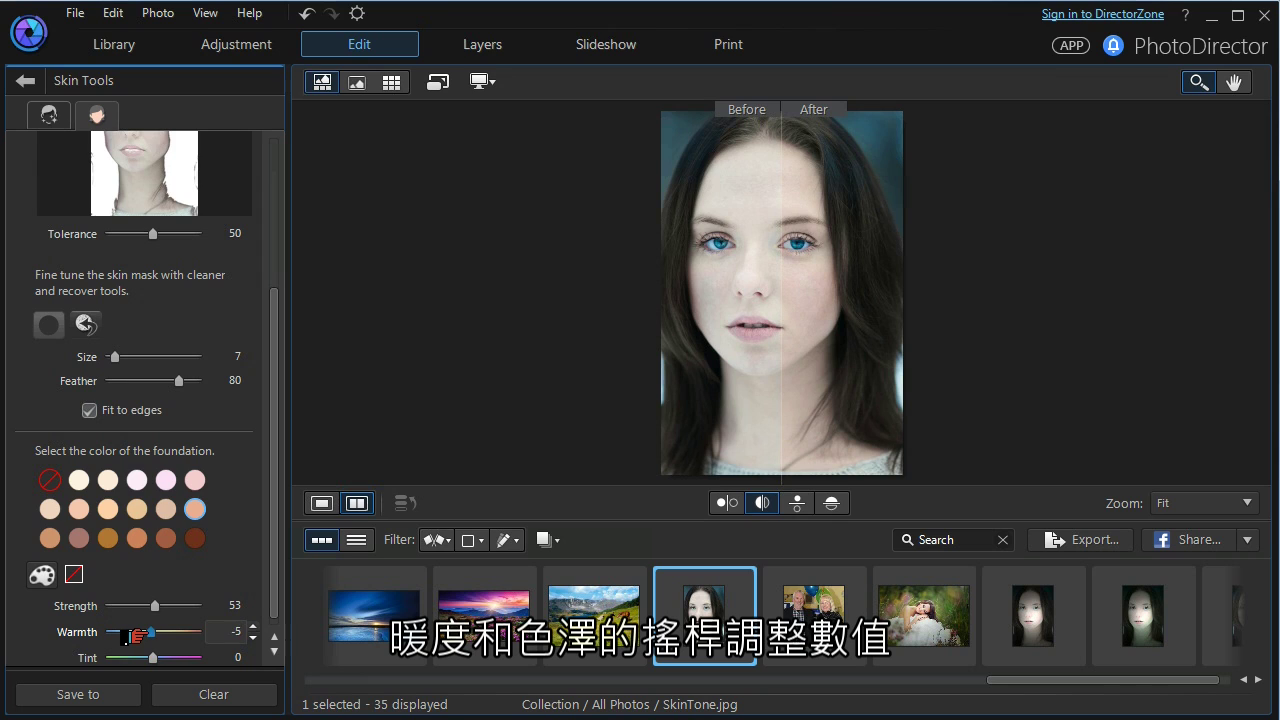
mouse_move(144, 658)
mouse_down()
mouse_move(179, 659)
mouse_move(150, 658)
mouse_up()
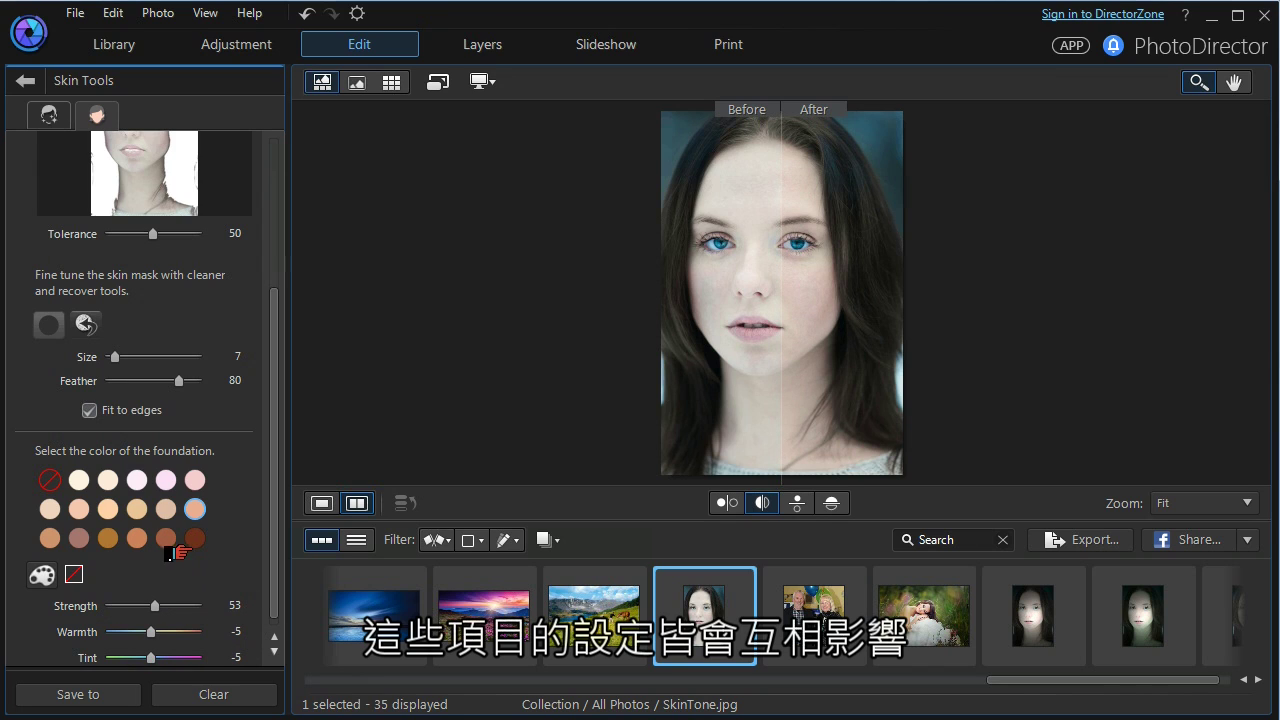
click(187, 481)
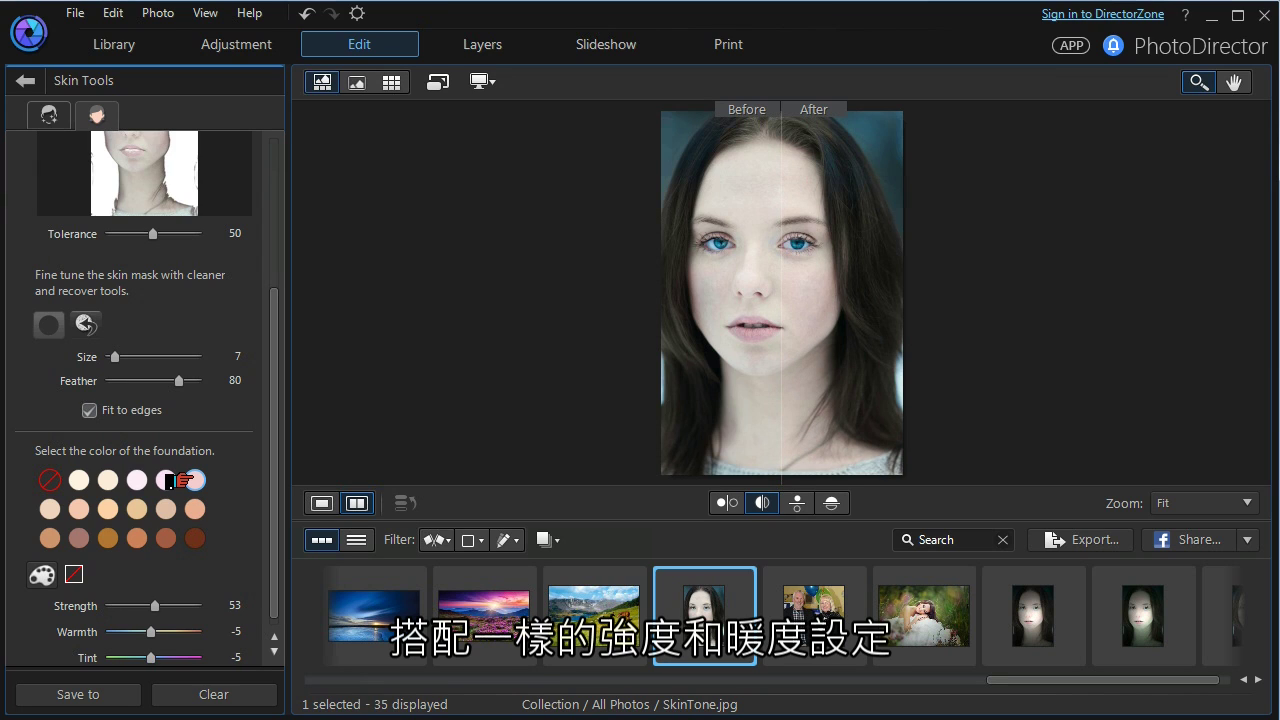
mouse_move(150, 607)
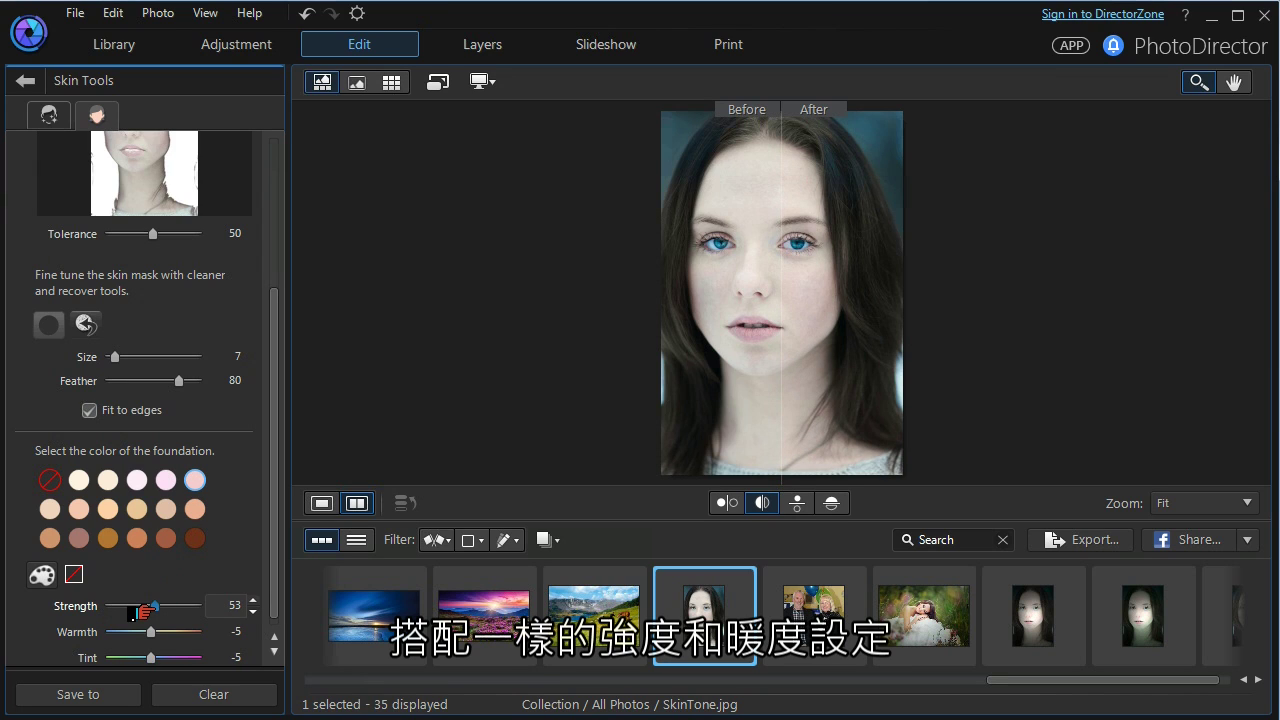
mouse_move(146, 609)
mouse_down()
mouse_move(182, 609)
mouse_move(143, 610)
mouse_up()
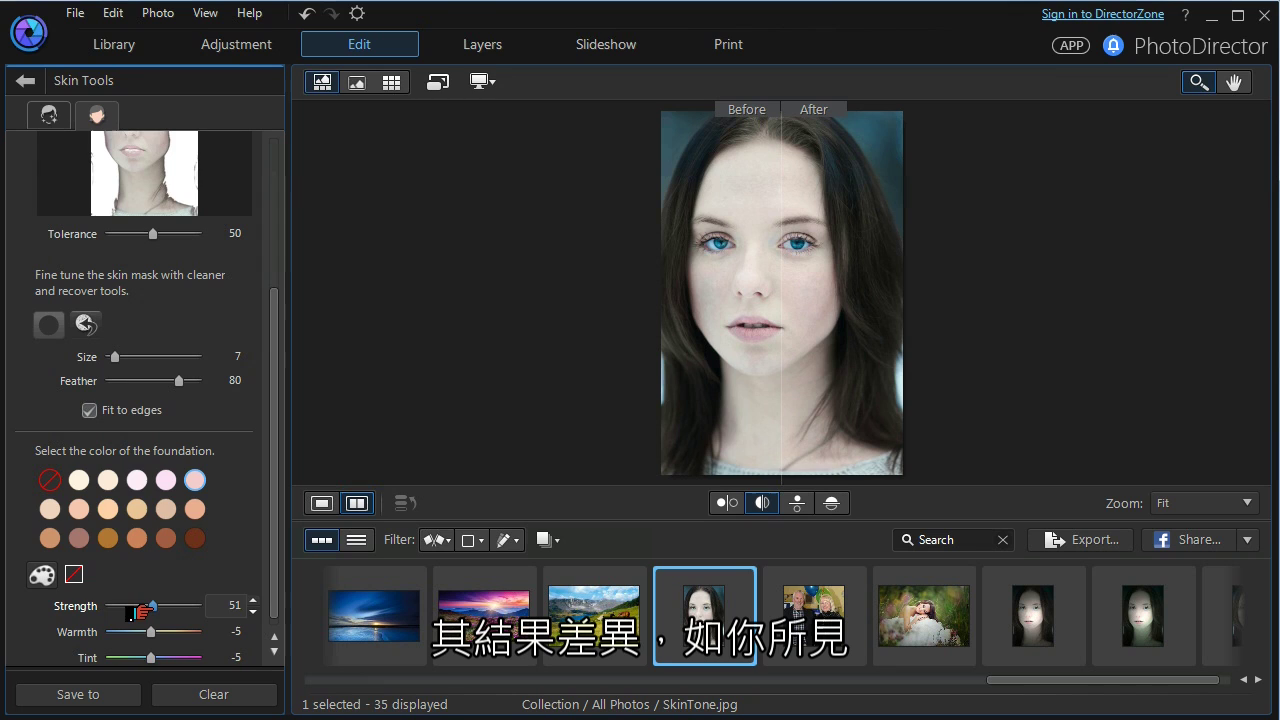
Step: Switch back to the peach swatch, settle strength at 81, and return to single-image view
scroll(262, 588, down, 1)
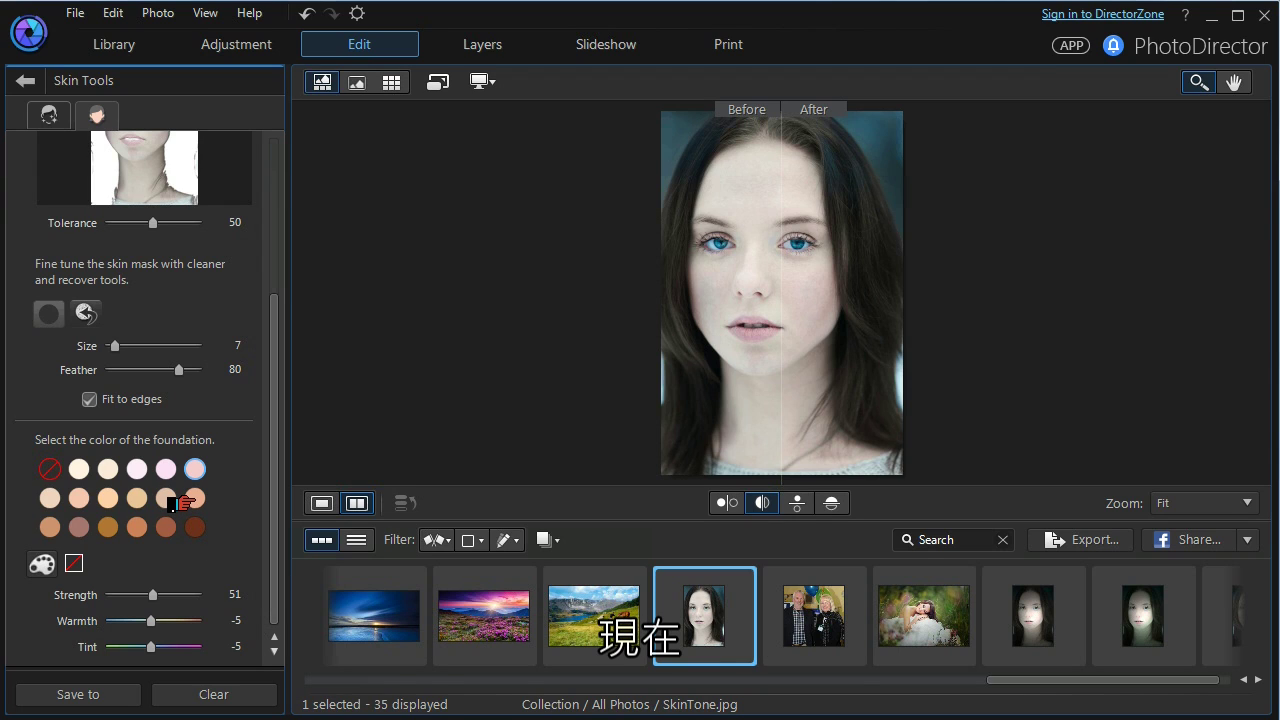
click(192, 498)
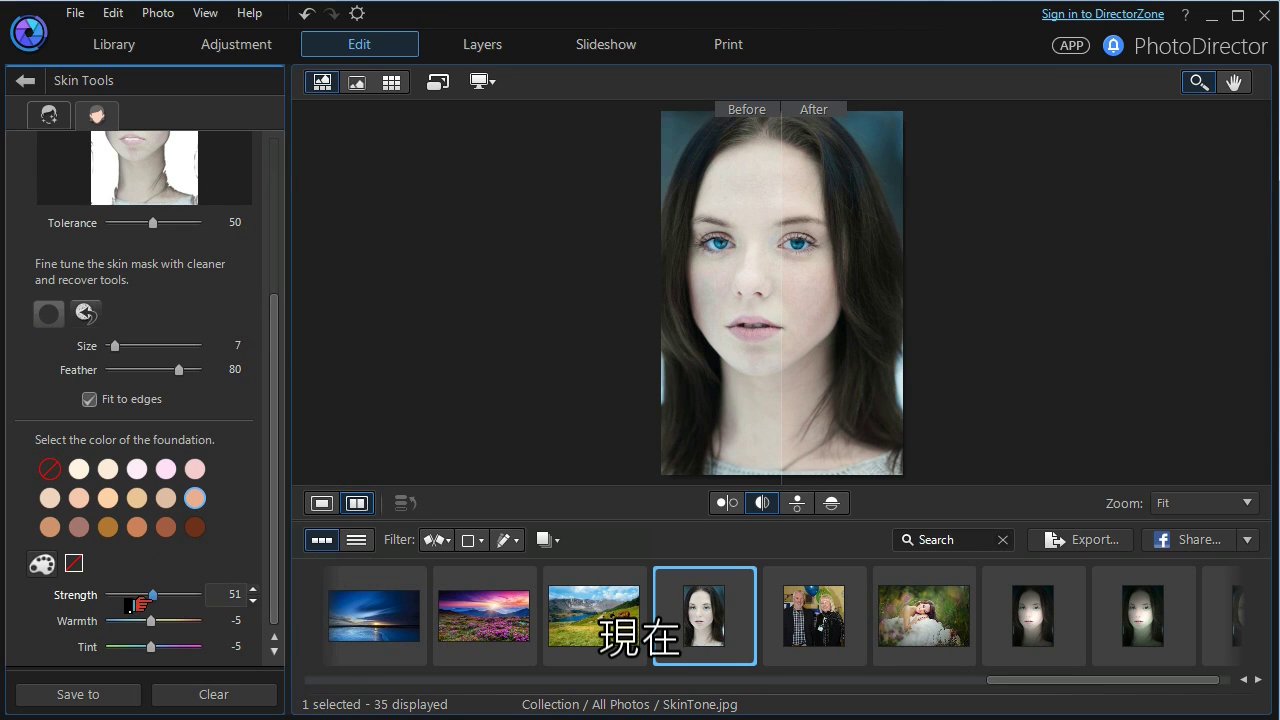
drag(152, 595, 181, 595)
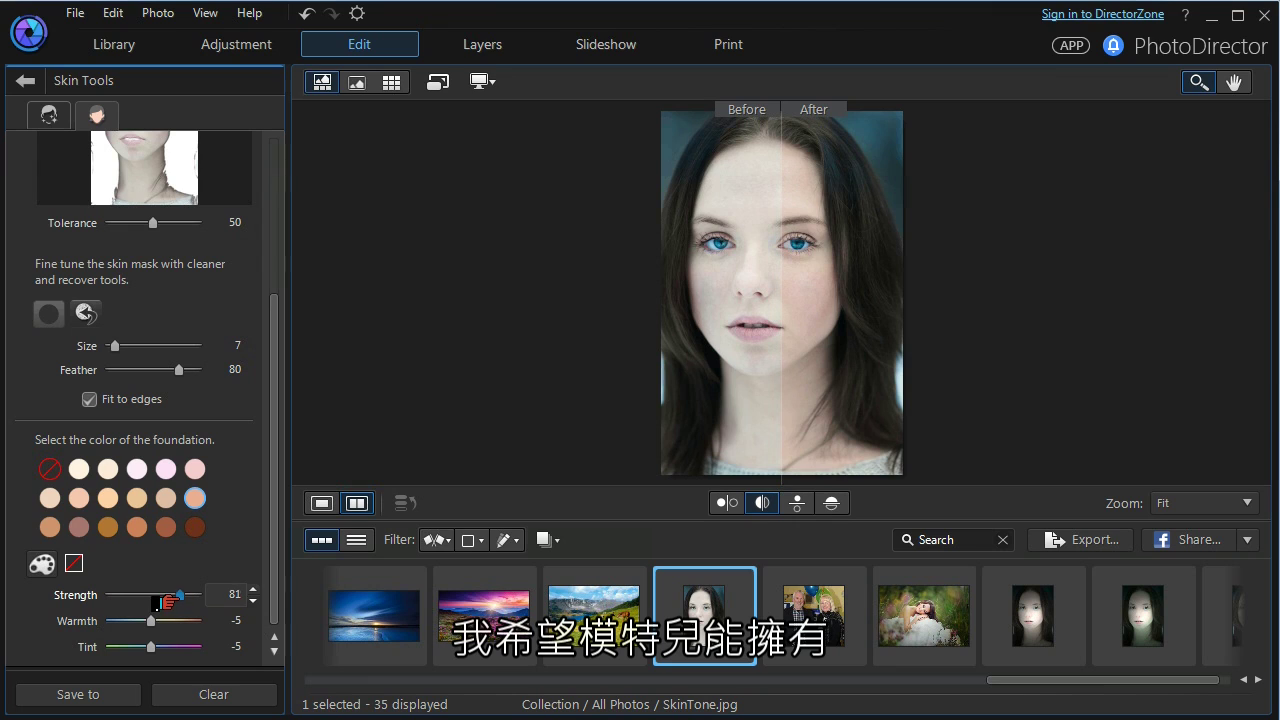
drag(168, 601, 158, 623)
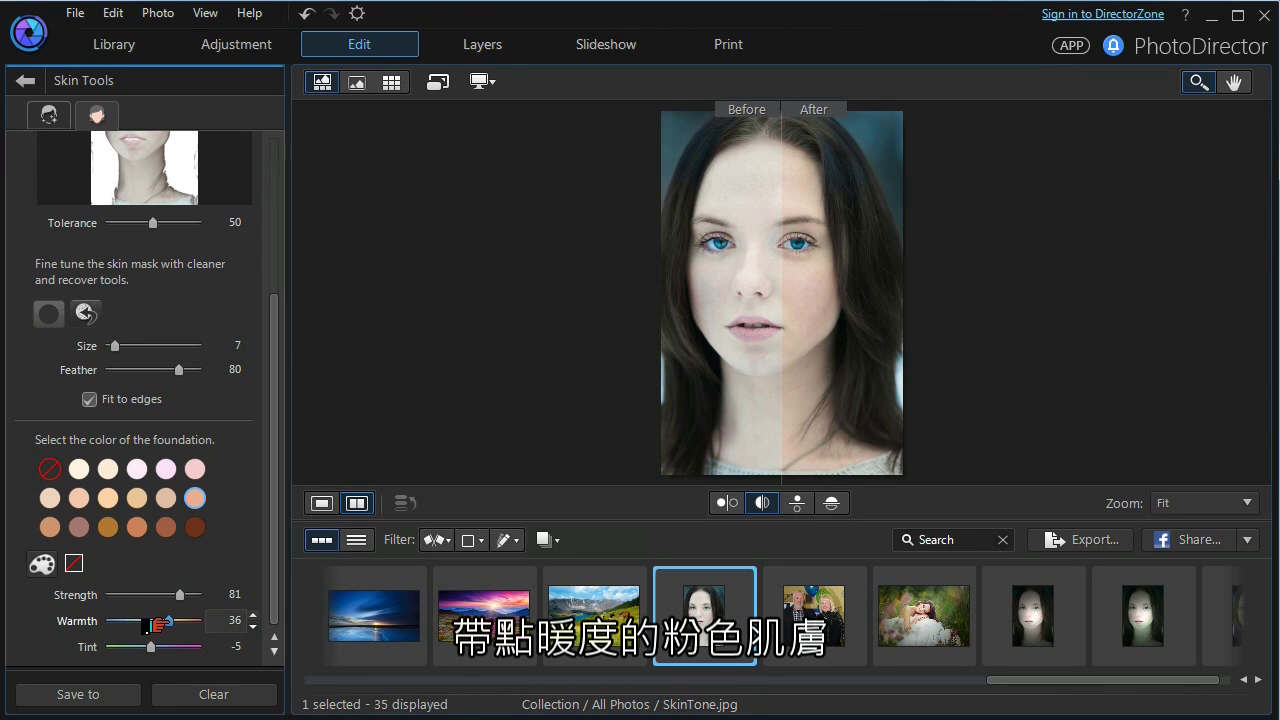
click(312, 505)
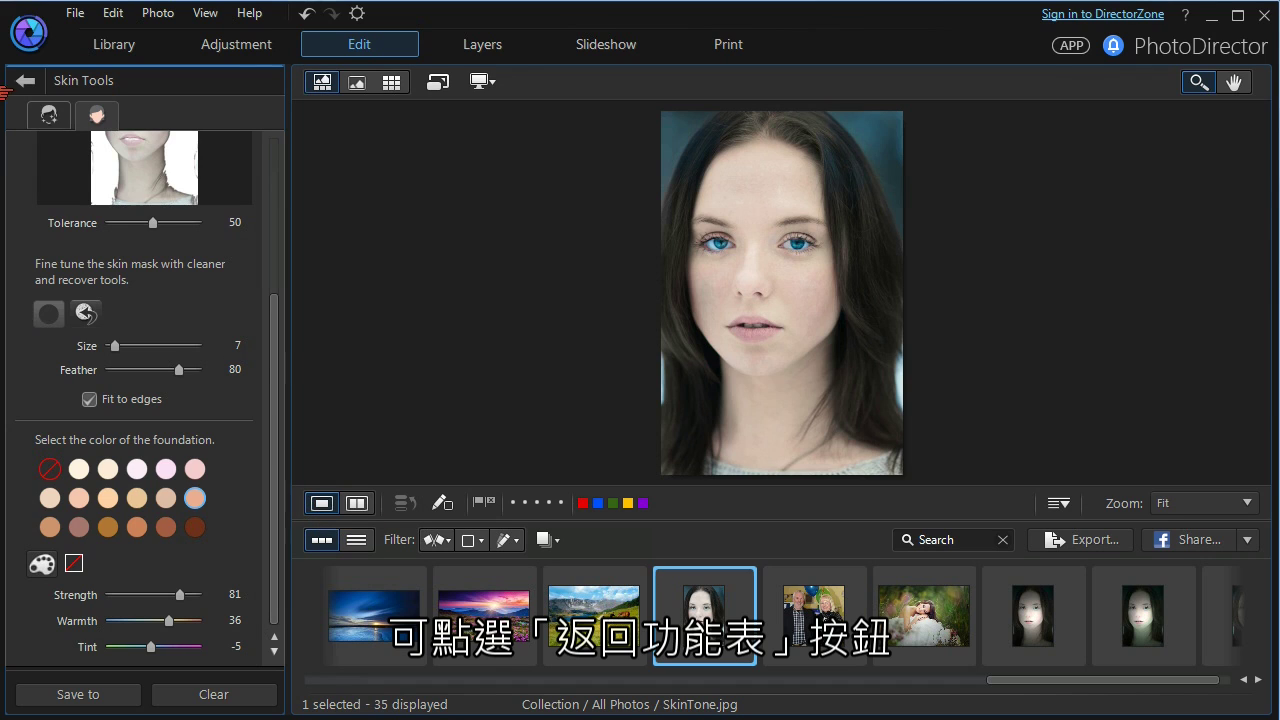
Step: Exit Skin Tools to the edit menu, declining to save a virtual copy
click(22, 82)
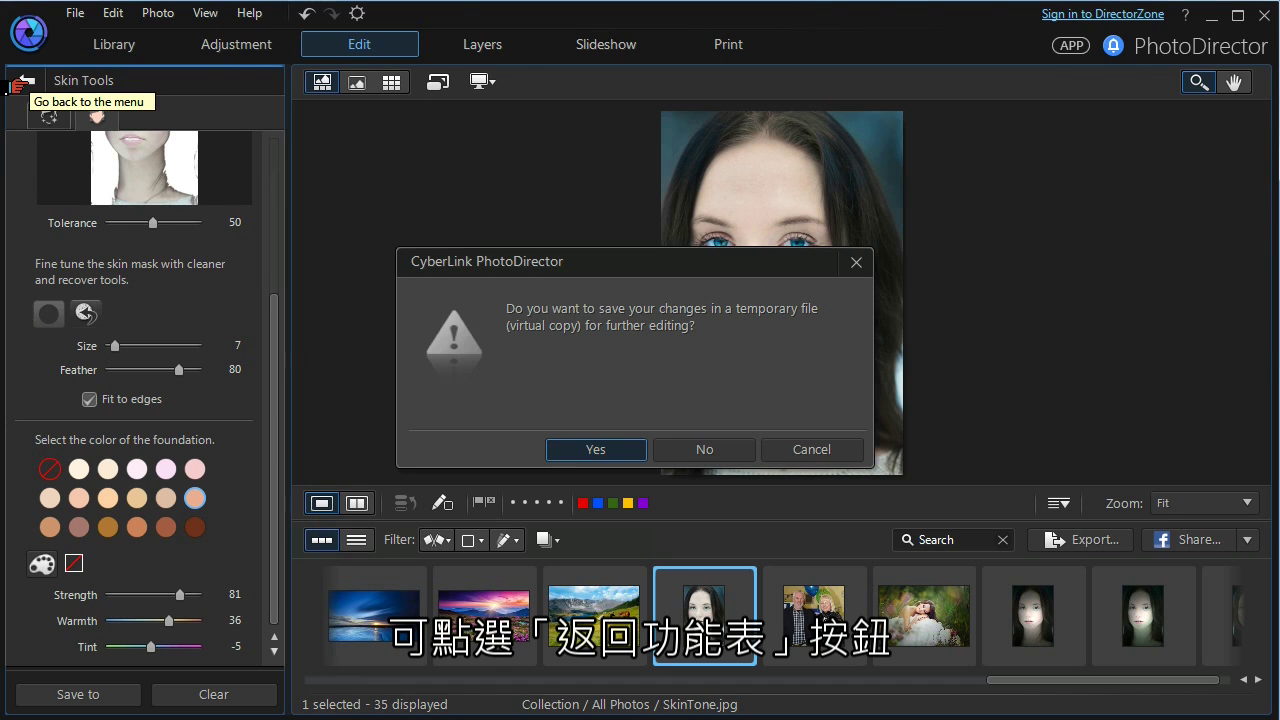
click(702, 452)
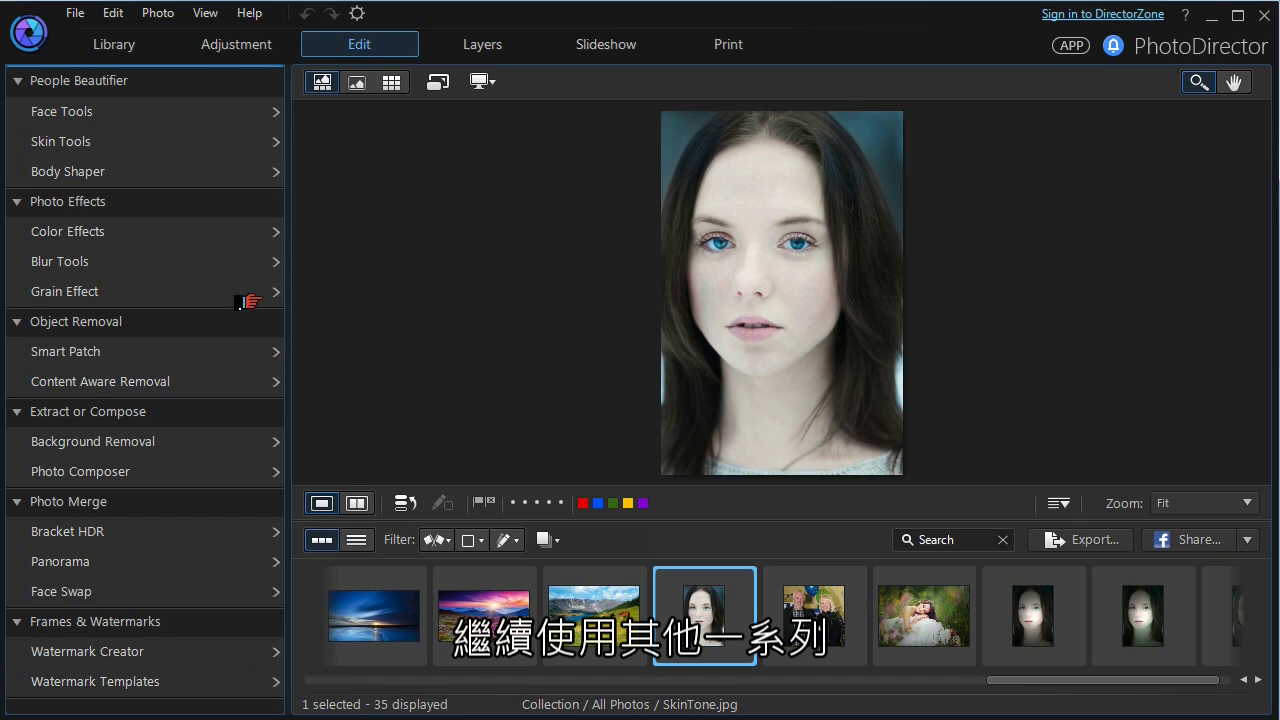